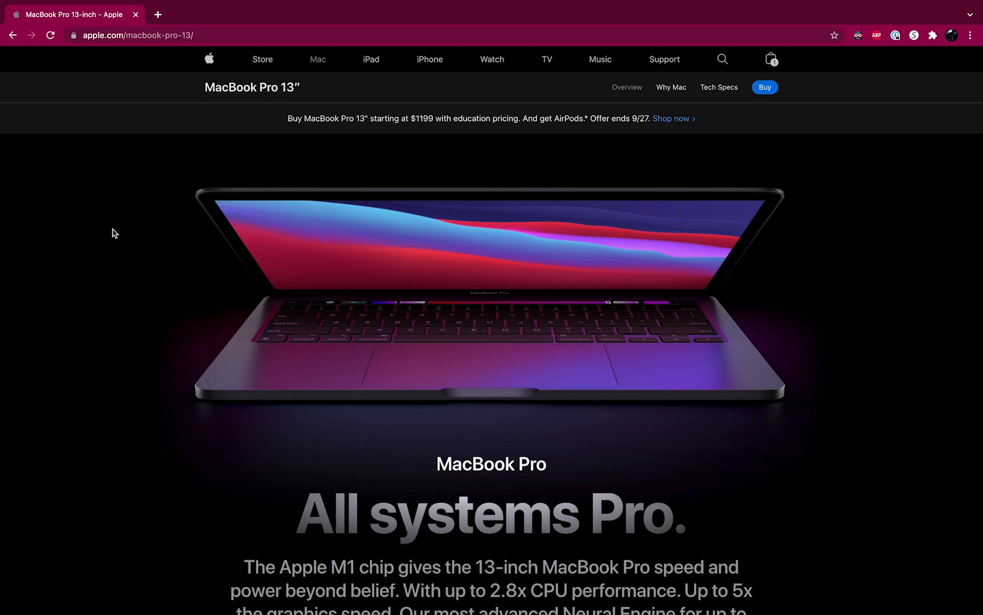
Scroll Maxon's trial downloads page to the Maxon App 2.0.0 download for macOS.
scroll(114, 233, down, 3)
scroll(114, 233, down, 8)
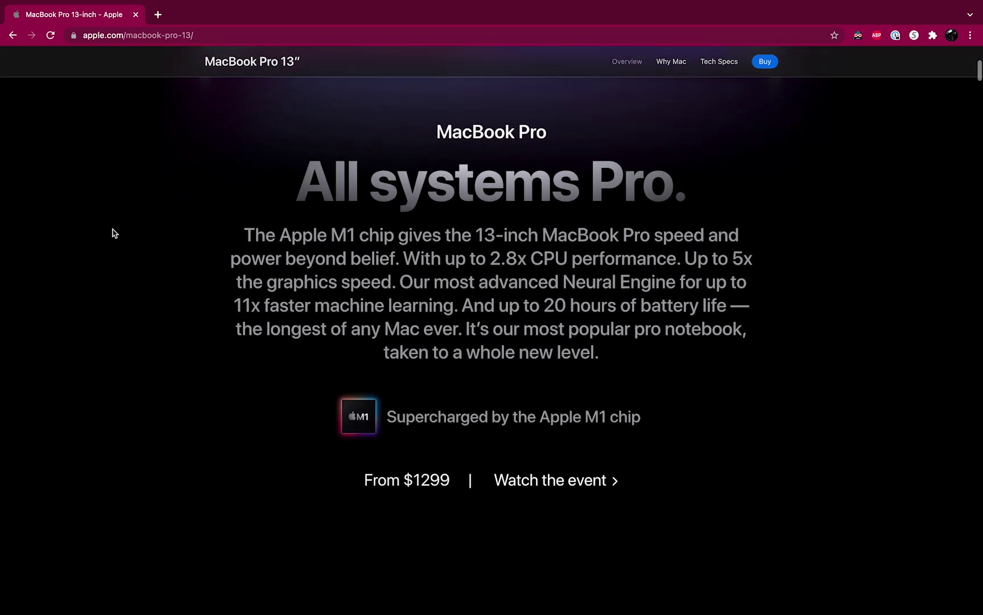
scroll(114, 233, down, 20)
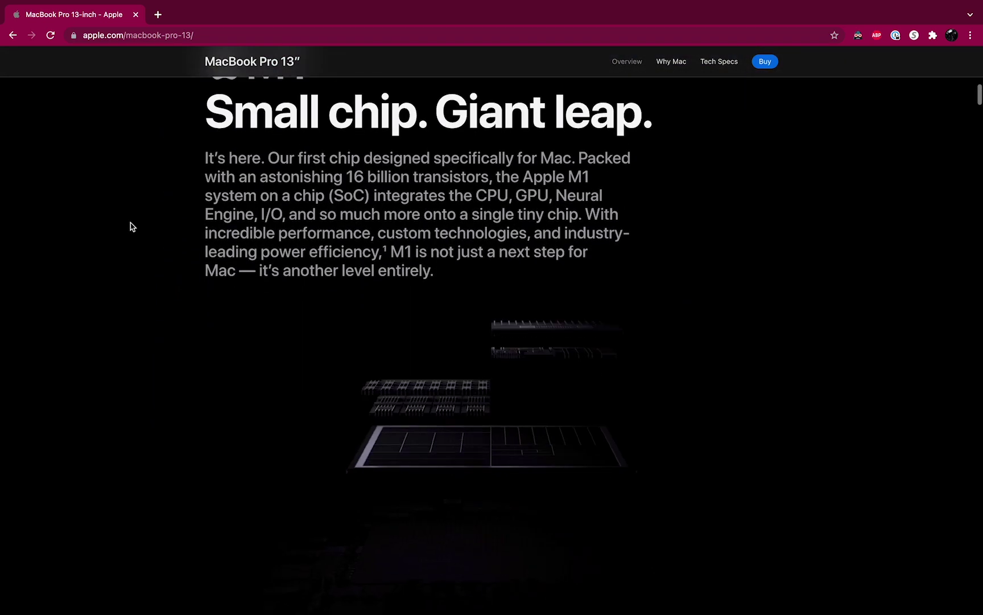
scroll(434, 321, down, 20)
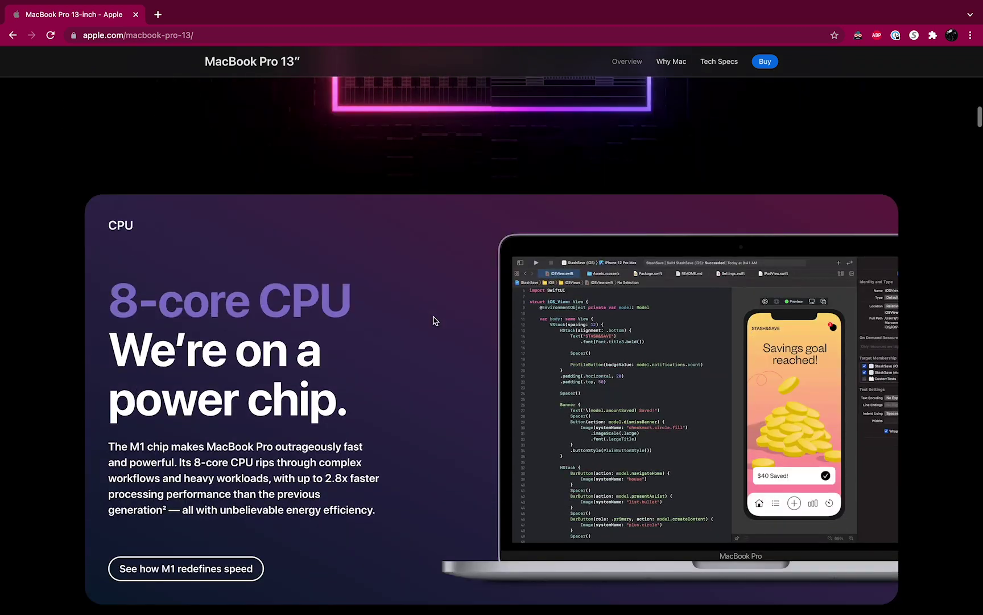
scroll(434, 312, down, 5)
scroll(434, 312, up, 2)
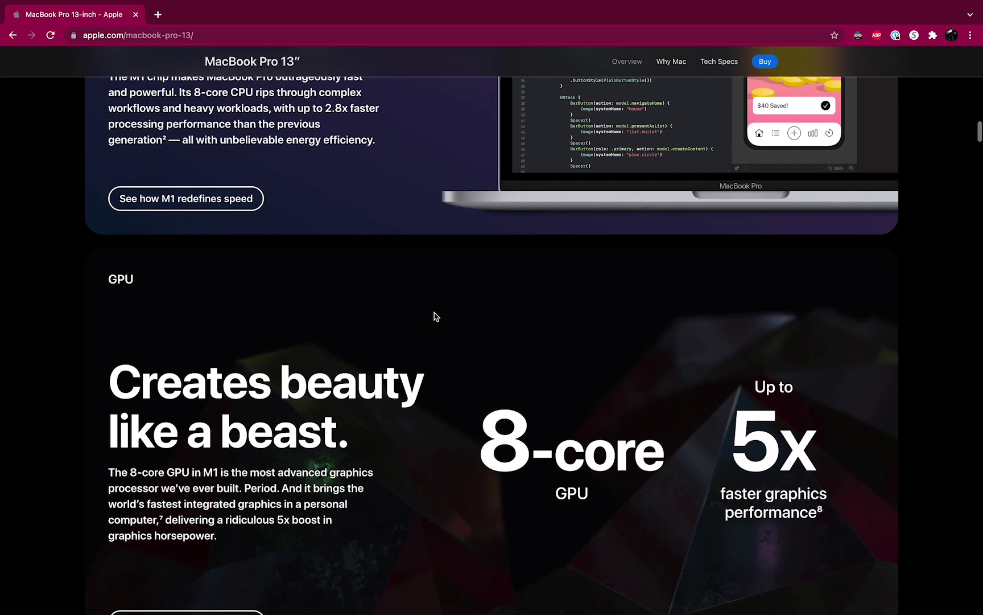
scroll(434, 312, down, 4)
scroll(434, 316, down, 5)
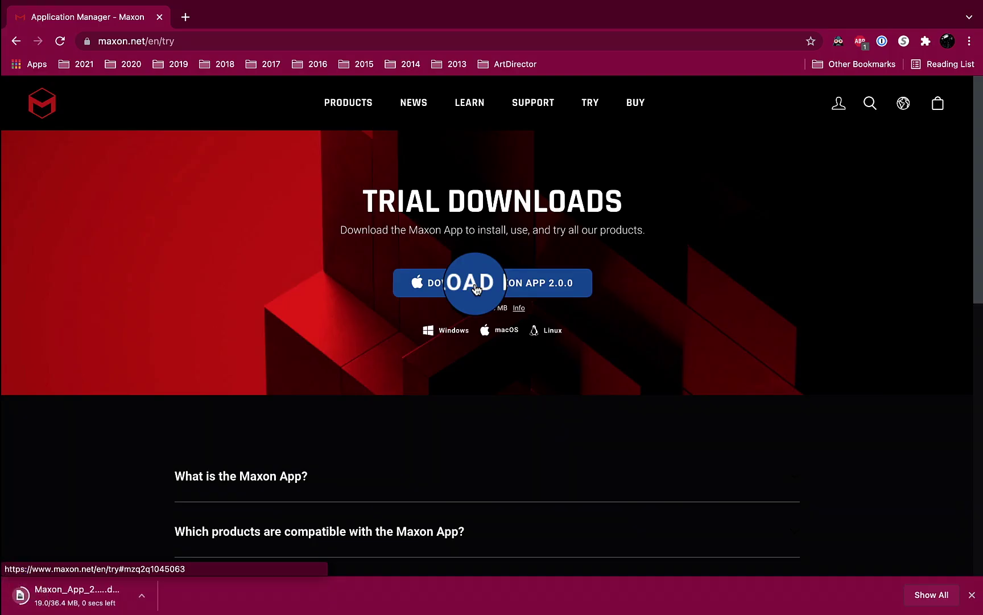
Install Maxon App 2.0.0 from the downloaded disk image, approving its helper tool with the admin password.
click(105, 596)
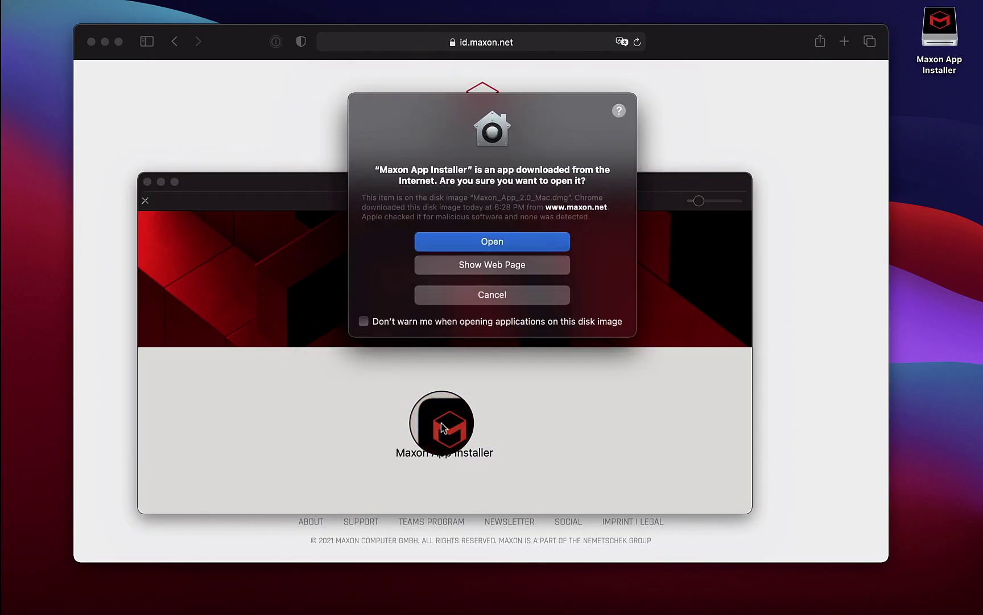
click(488, 239)
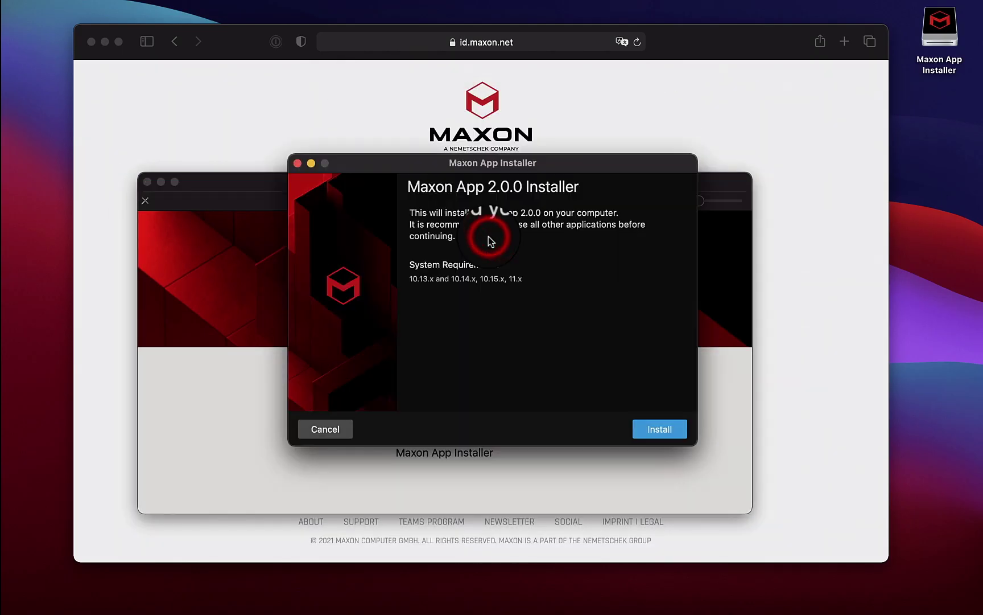
click(665, 432)
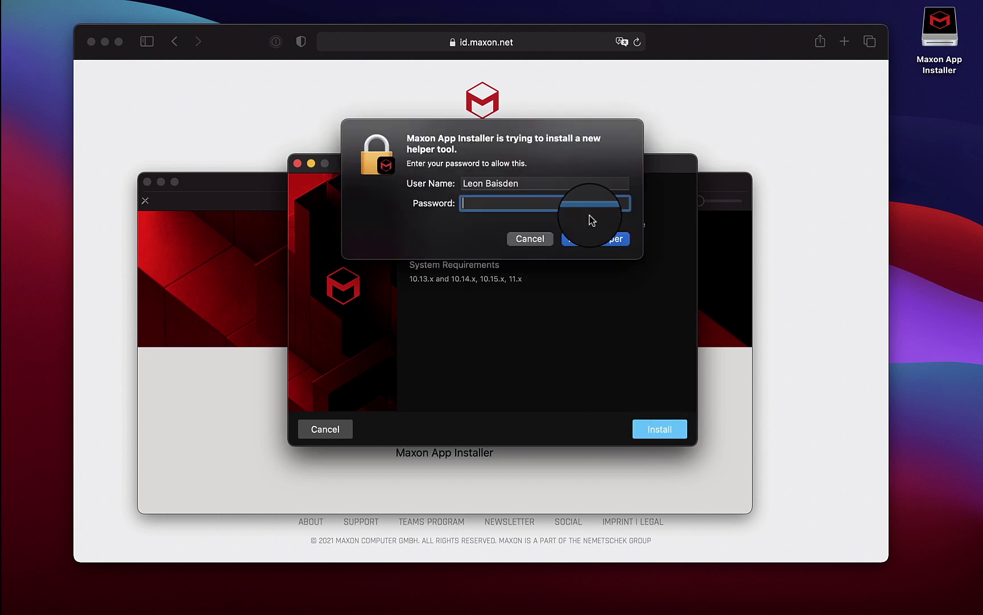
click(569, 238)
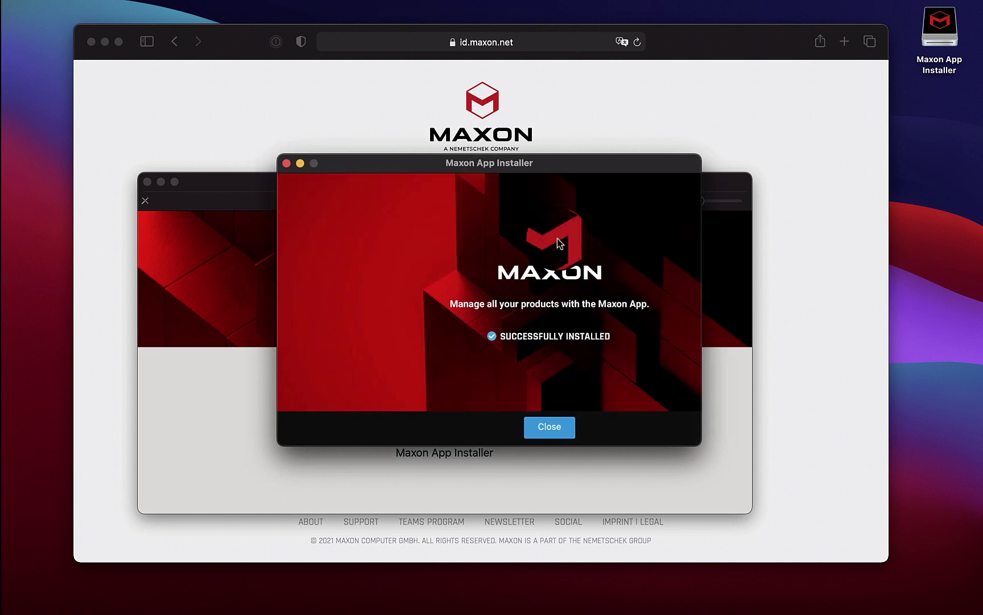
Sign in to Maxon App and start updating Cinema 4D from v 22.016.
click(464, 421)
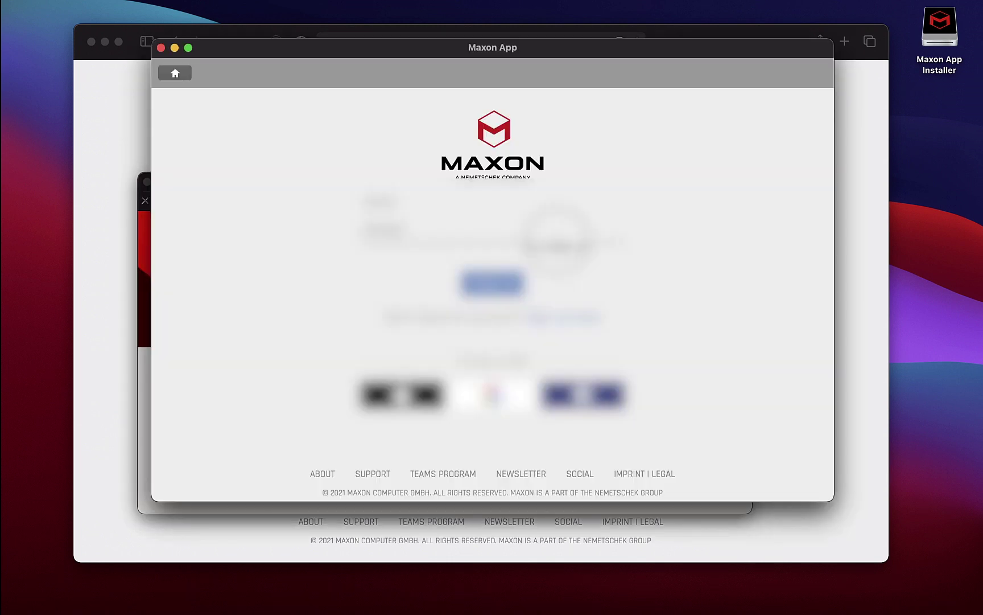
text([unreadable, blurred])
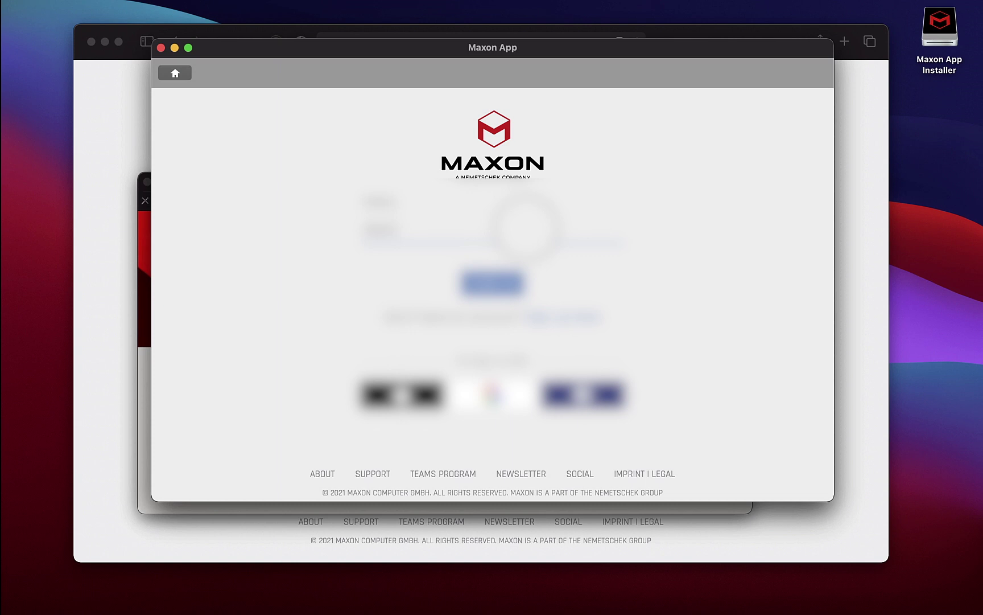
text([unreadable, blurred])
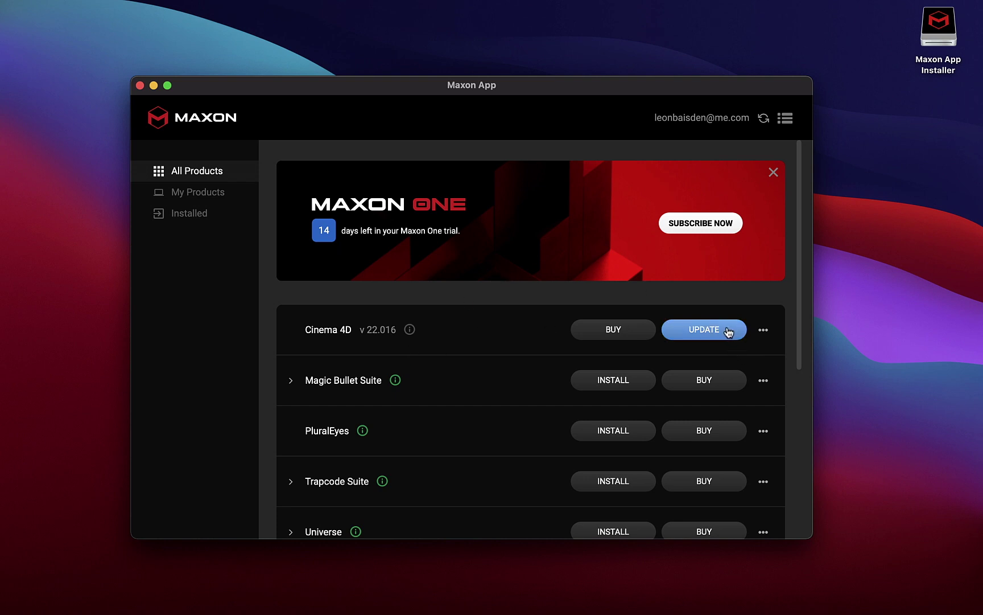
click(729, 332)
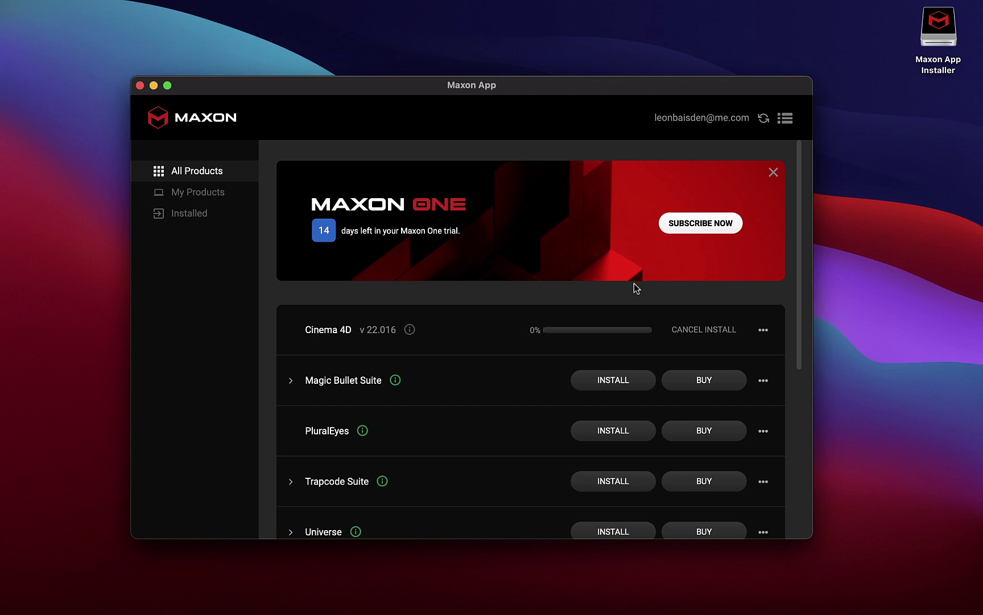
click(705, 330)
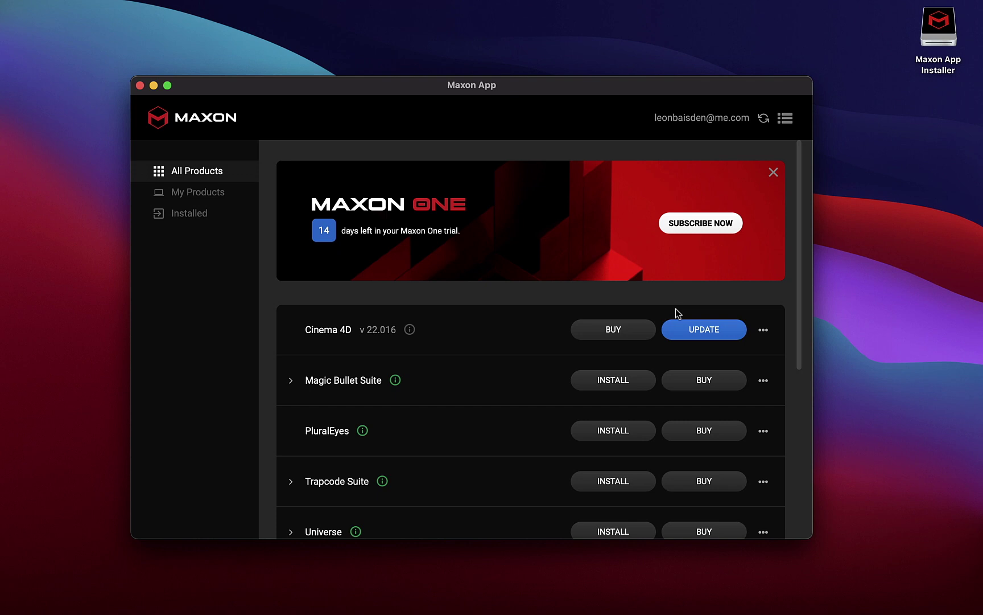
key(Escape)
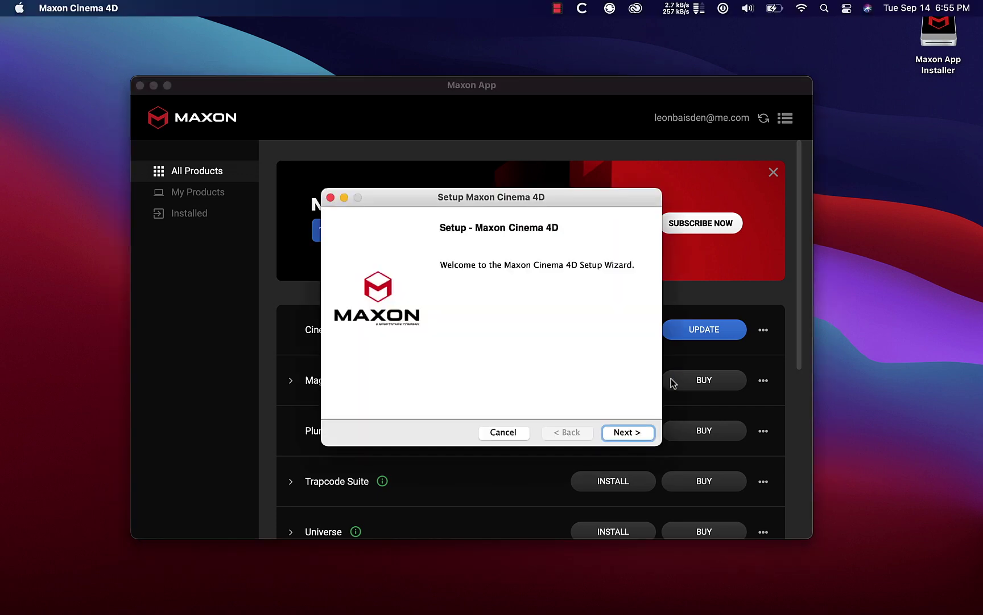
Run the Cinema 4D R25 setup into the default folder without launching it afterwards.
click(627, 431)
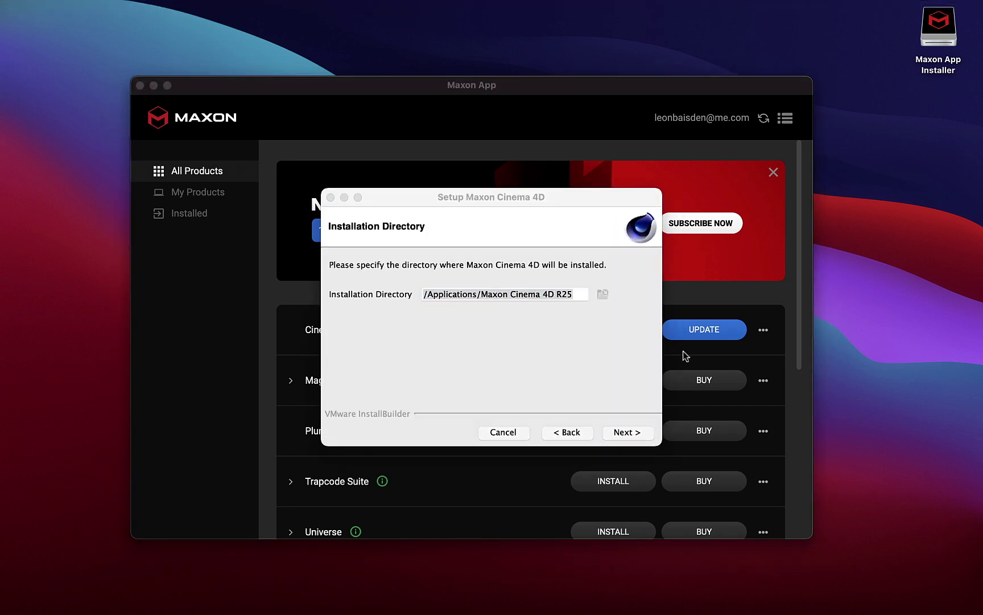
click(632, 433)
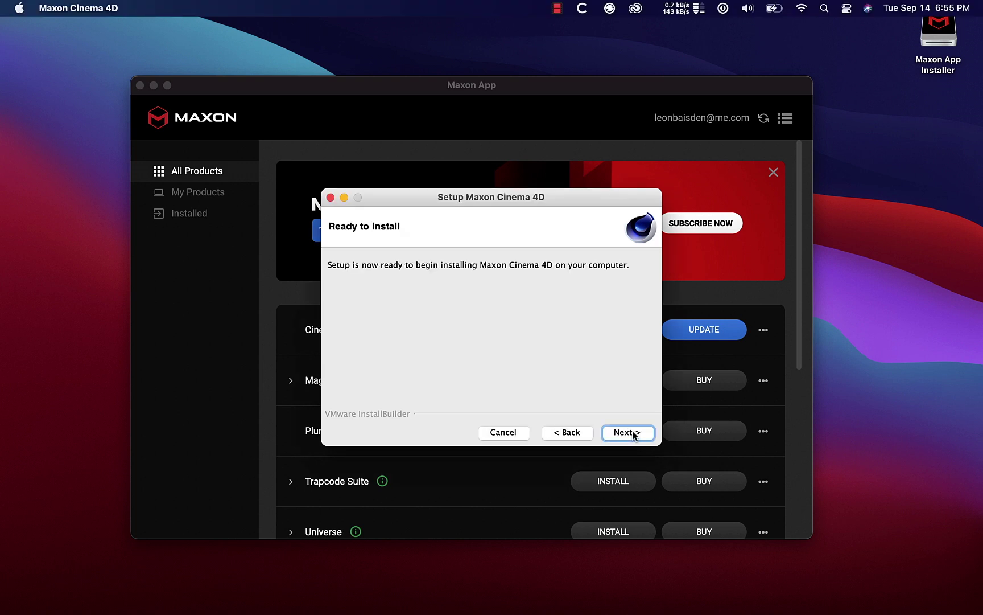
click(632, 433)
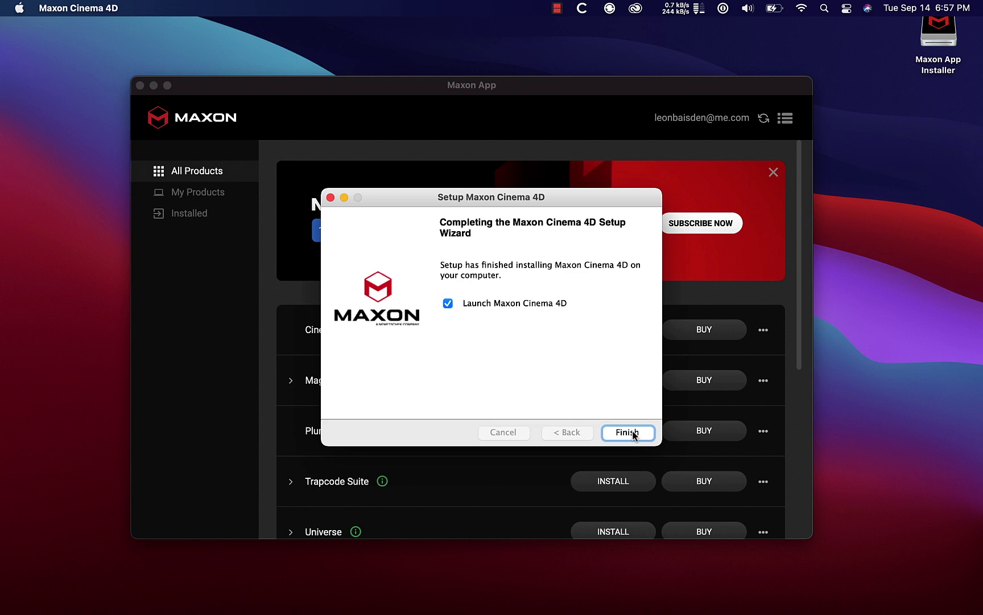
click(546, 304)
click(628, 434)
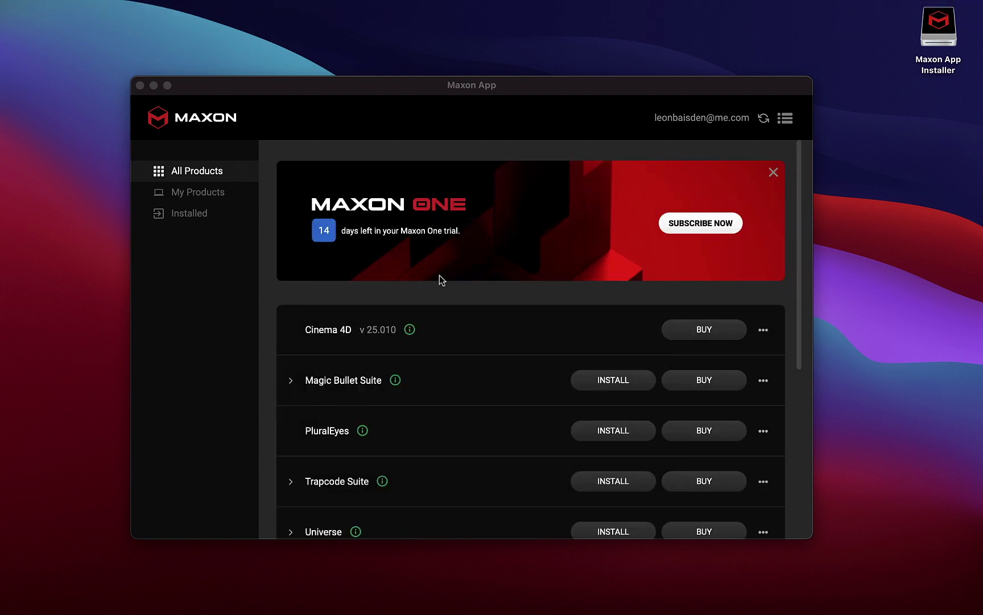
Choose to install the latest Redshift version from Maxon App.
scroll(435, 335, down, 5)
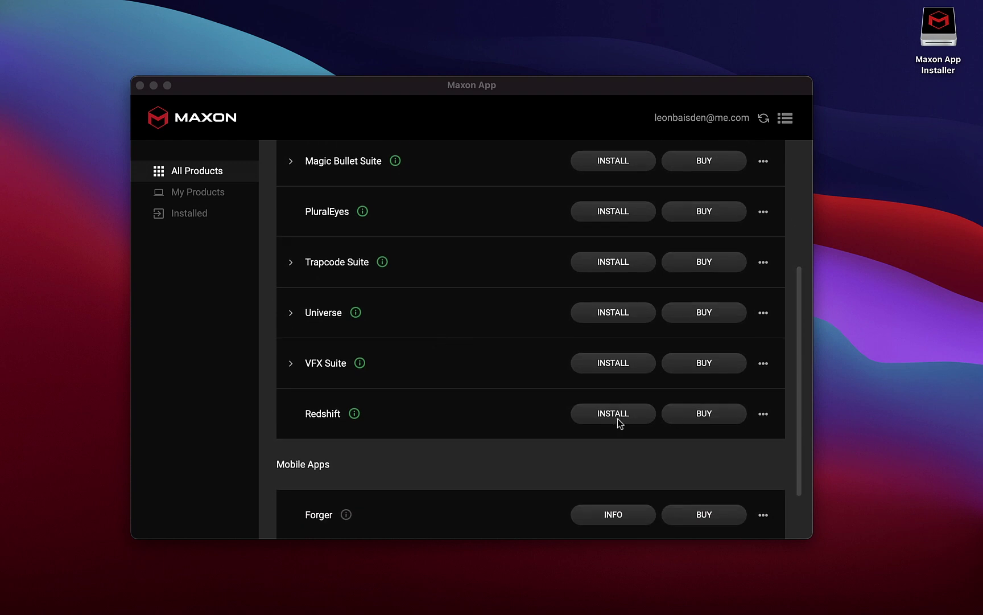
click(627, 414)
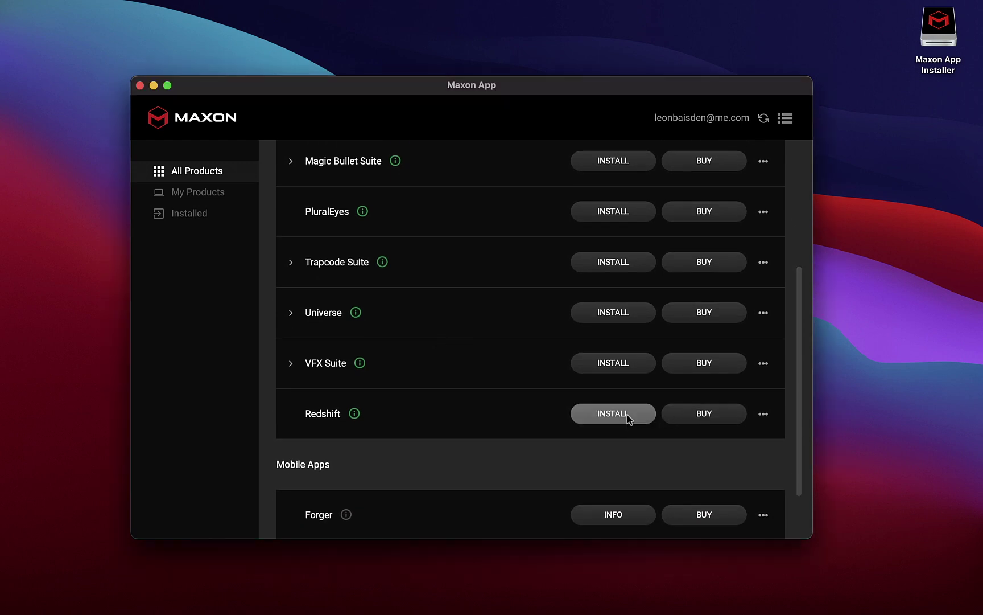
click(581, 422)
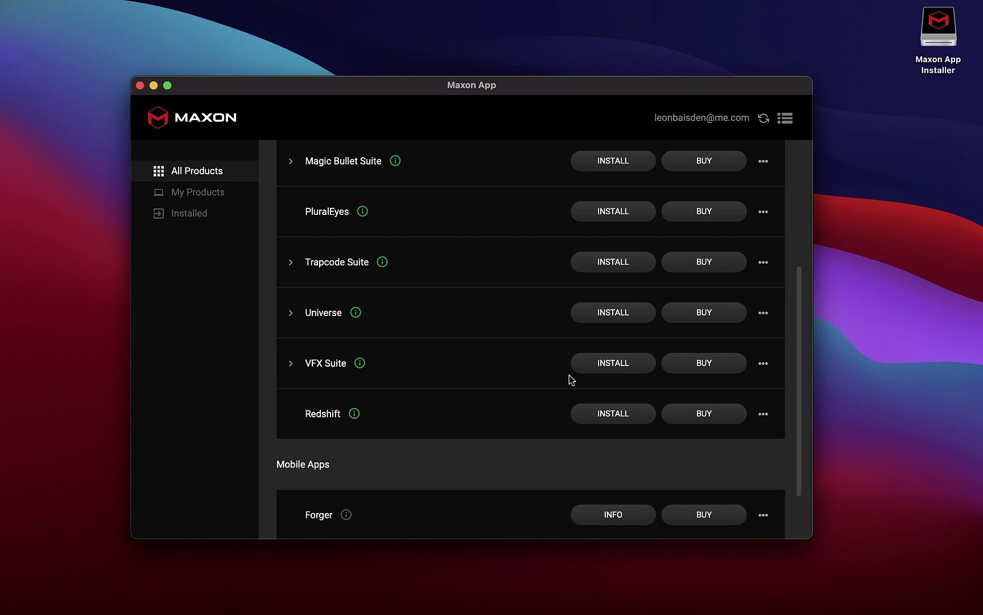
click(598, 418)
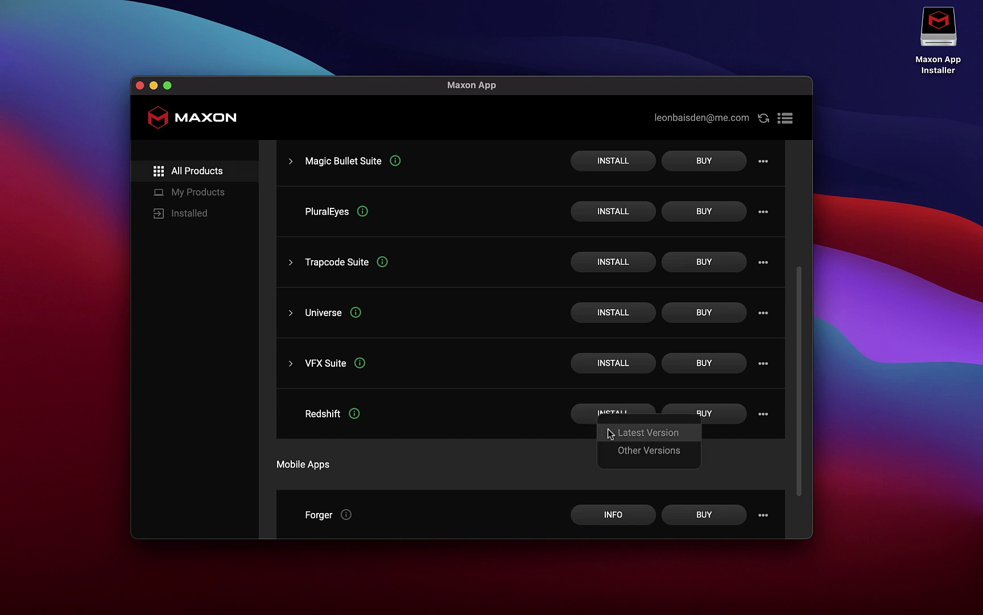
click(608, 433)
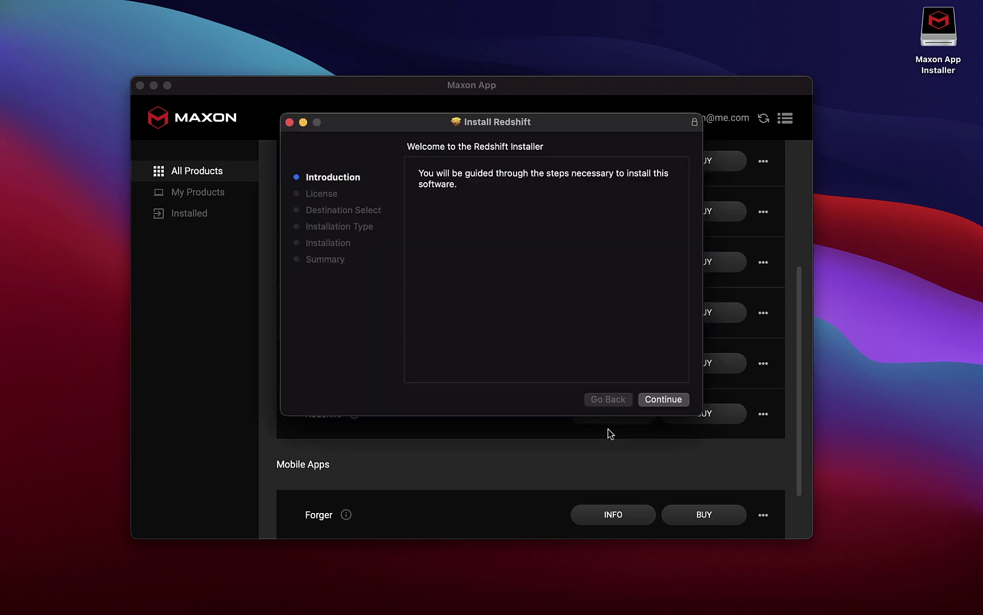
Accept the Redshift license and run the standard installation.
click(666, 401)
click(661, 399)
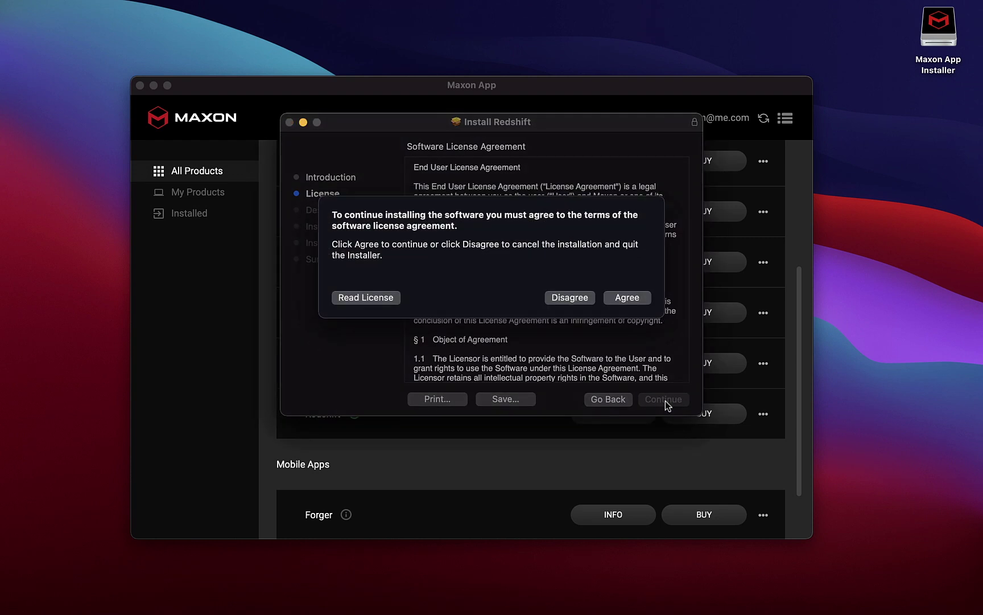
click(627, 304)
click(665, 399)
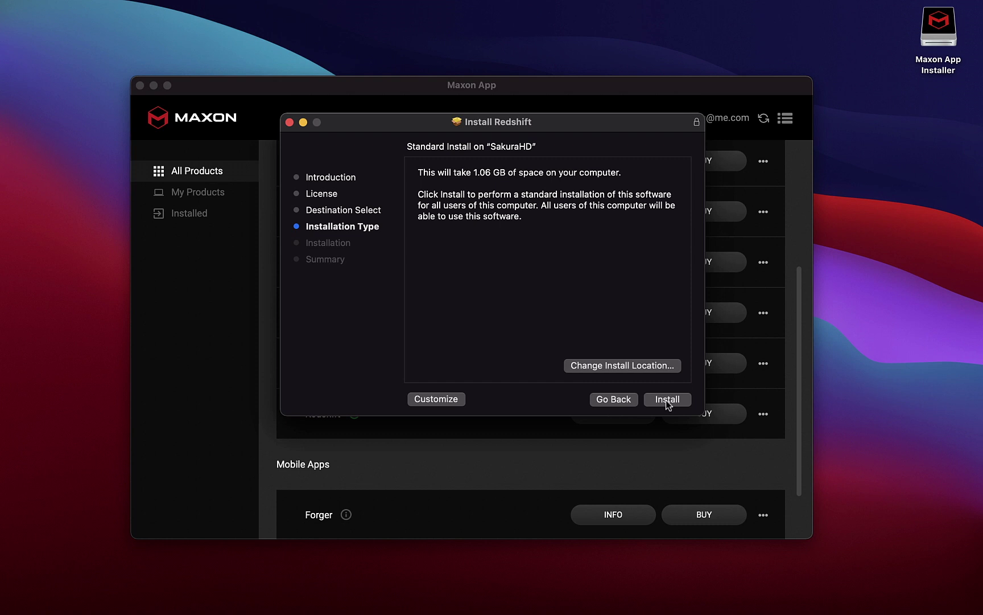
click(666, 400)
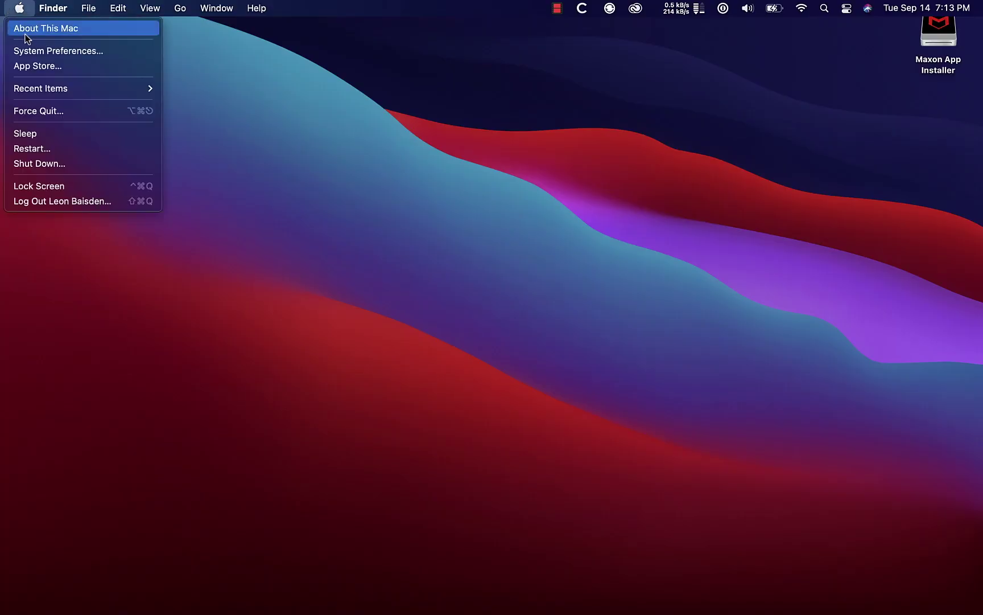
Install Microsoft Remote Desktop from the App Store, launch it, and start adding a PC.
click(29, 64)
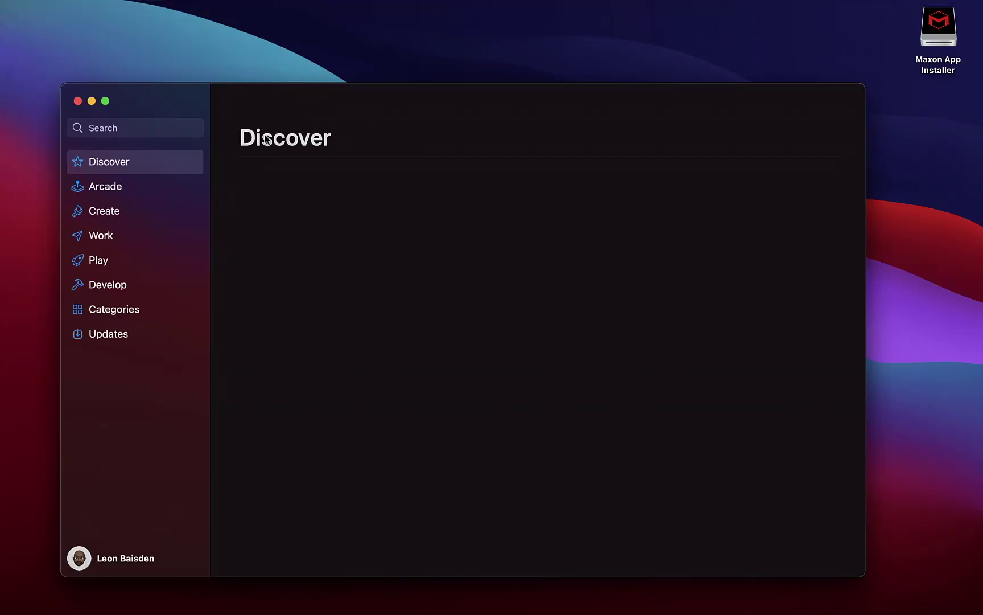
click(121, 127)
text(microsoft remote desktop)
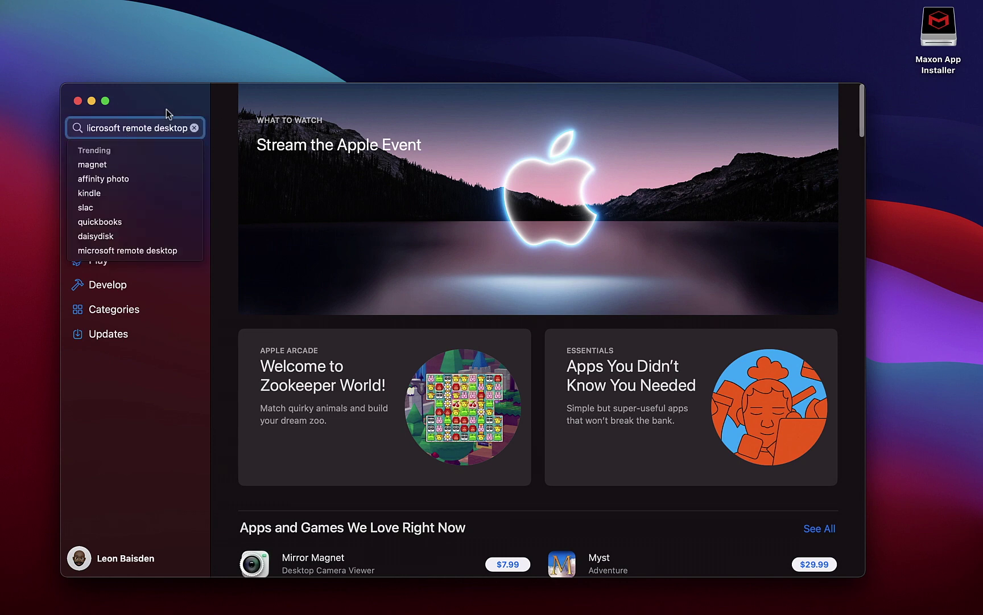
key(Return)
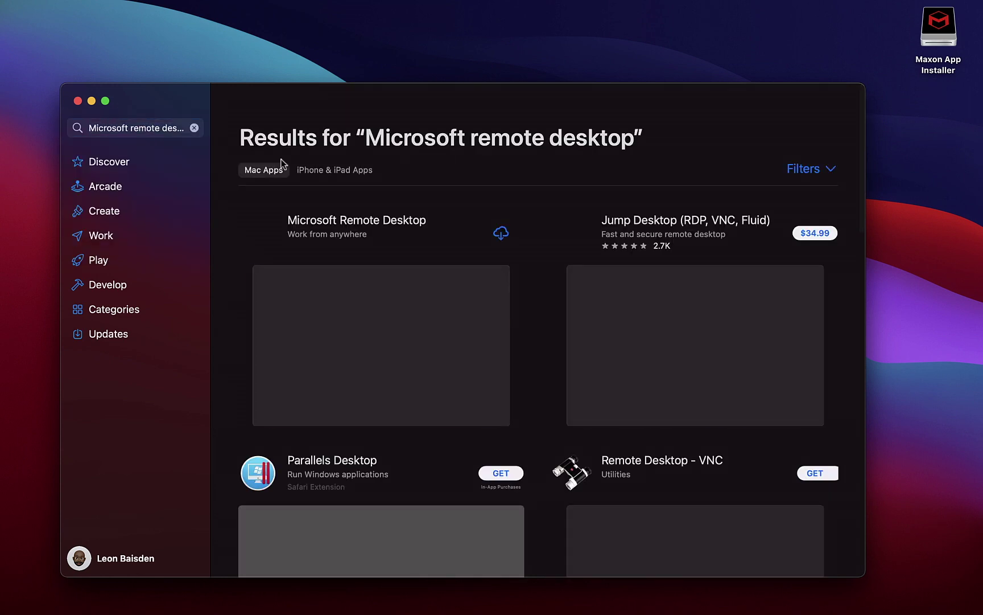
click(502, 234)
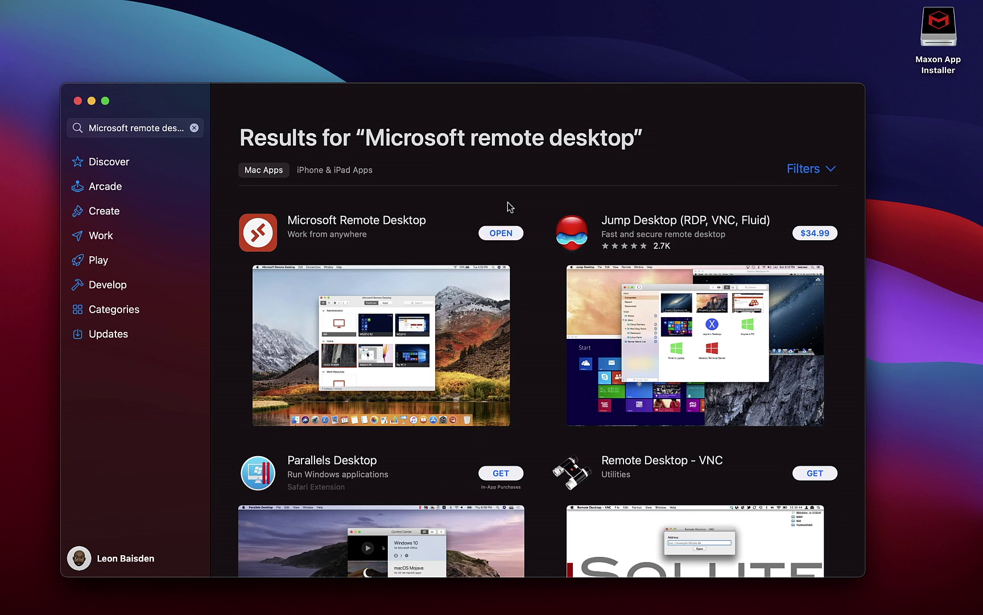
click(499, 234)
click(434, 316)
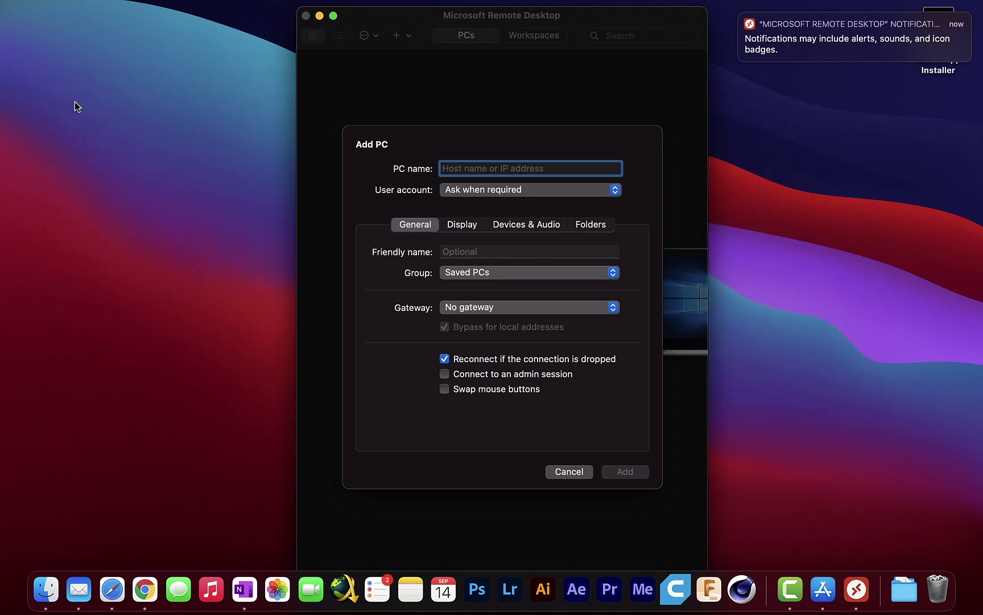
Add a PC at 192.168.1.133 with the user account set to ask when required.
click(78, 100)
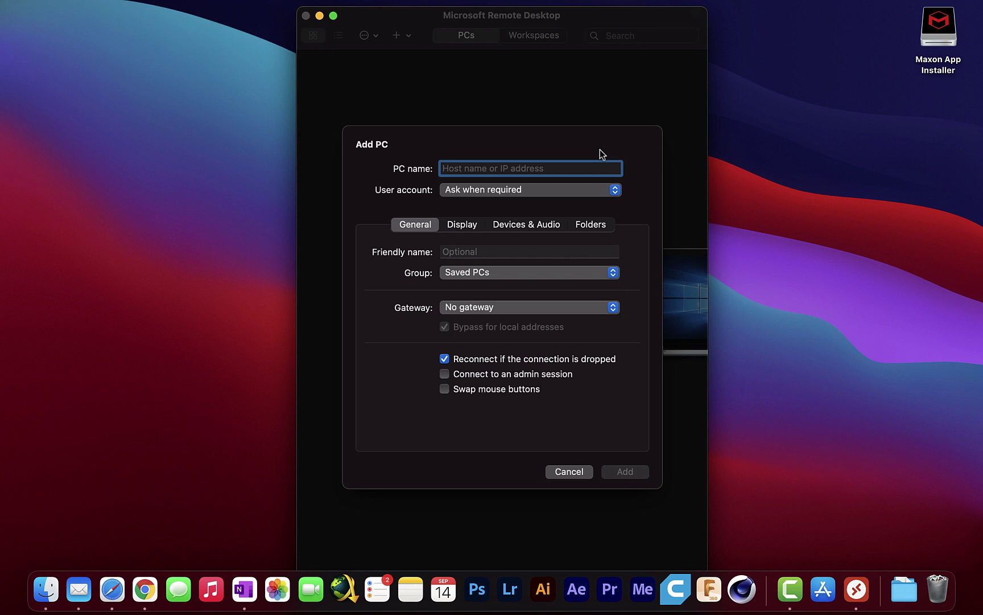
text(192.168.1.133)
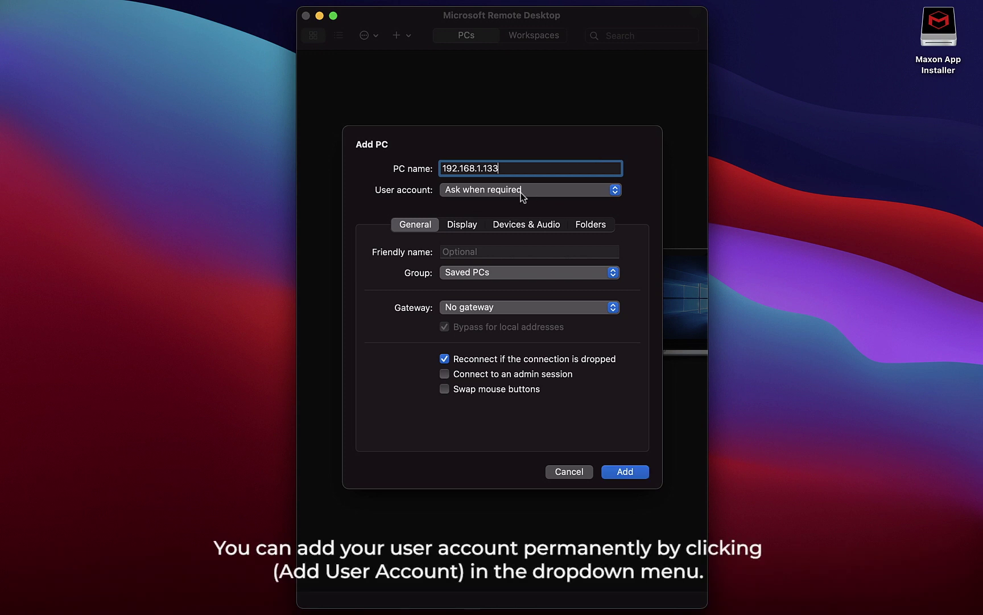
click(521, 193)
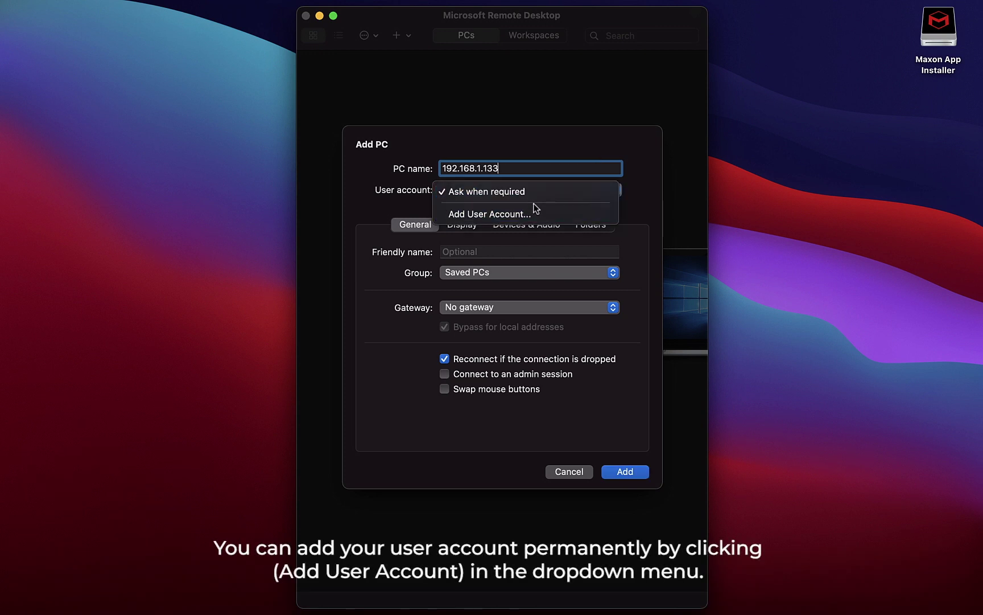
click(549, 190)
click(488, 252)
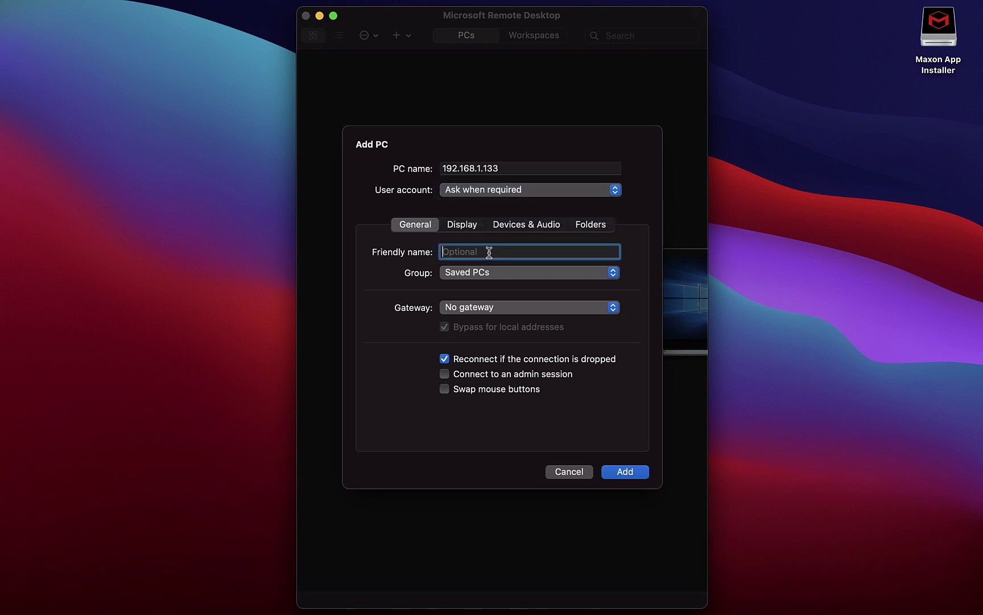
text(N)
key(BackSpace)
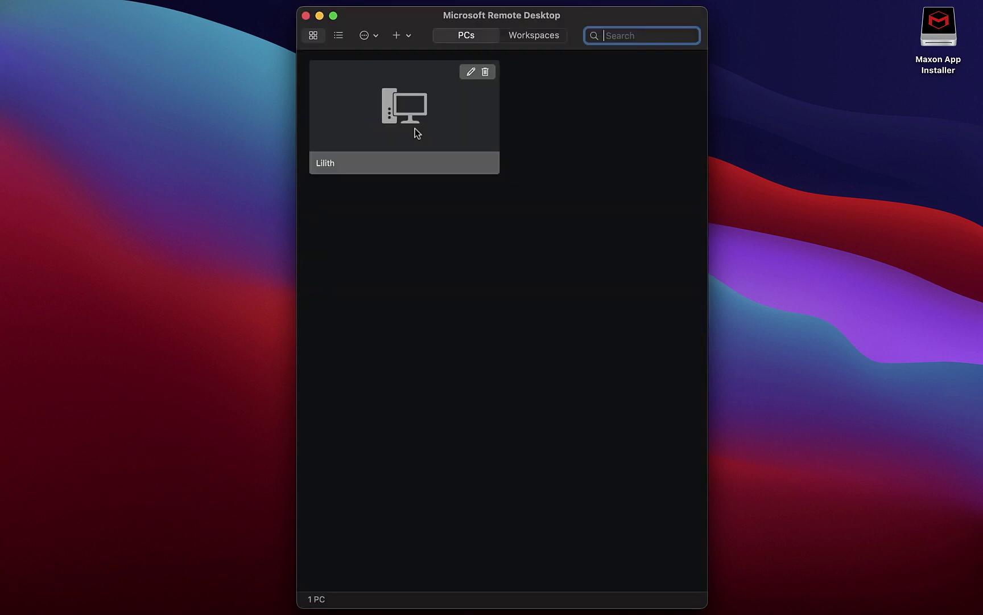
Connect to the saved Windows PC using the remote account's username and password.
double_click(415, 128)
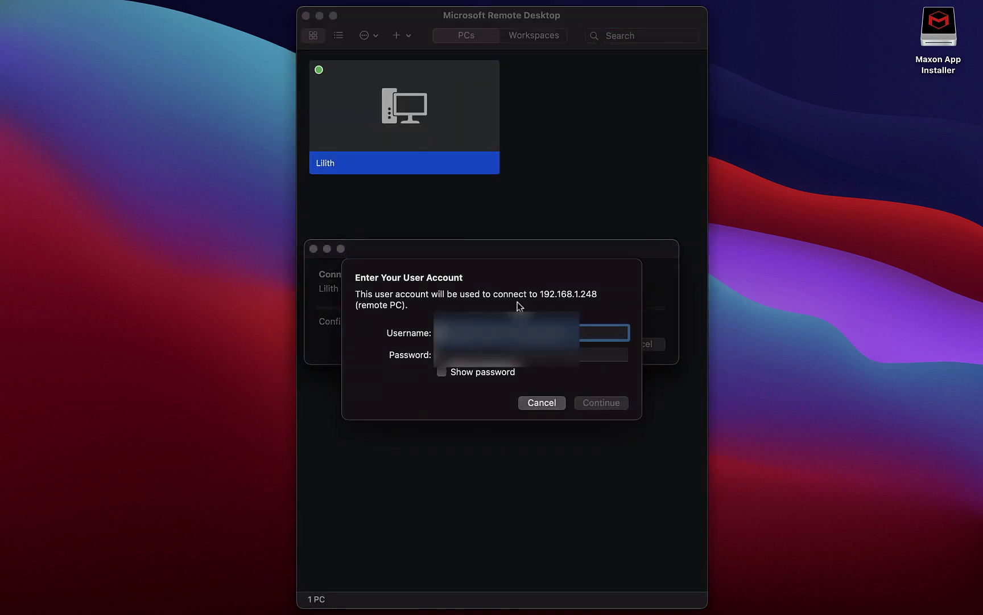
text(usernamexxxxxxxxxx)
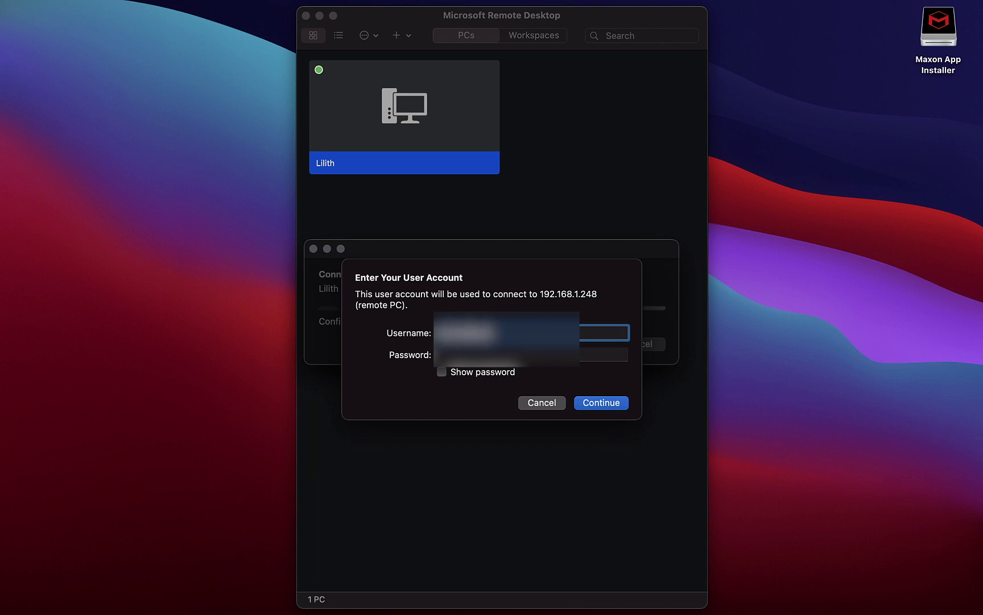
text(xx)
key(Tab)
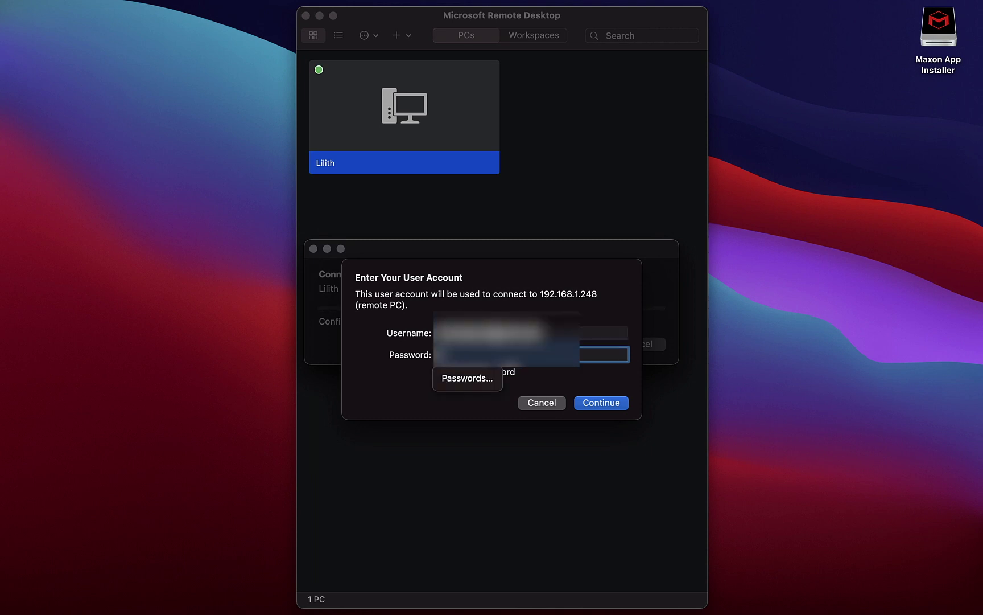
text(xxxxxxxxxx)
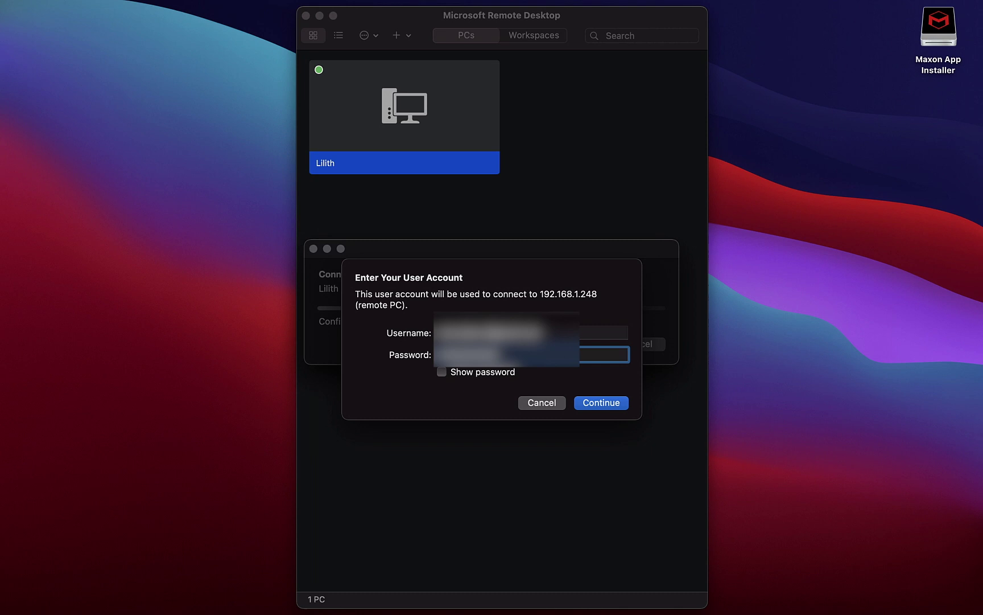
click(596, 404)
Set the PC's certificate to Always Trust and finish connecting.
click(410, 354)
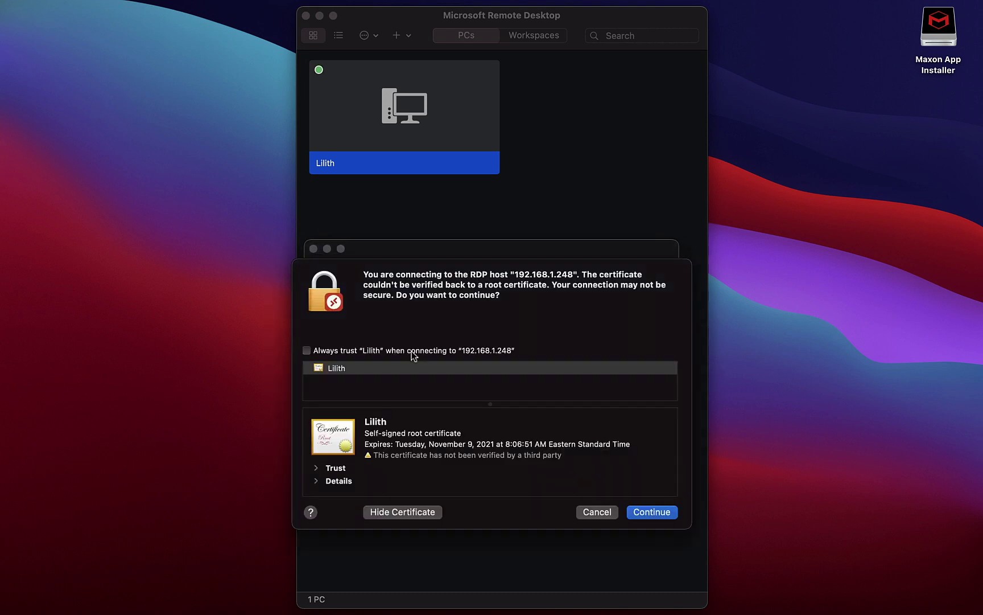
click(316, 467)
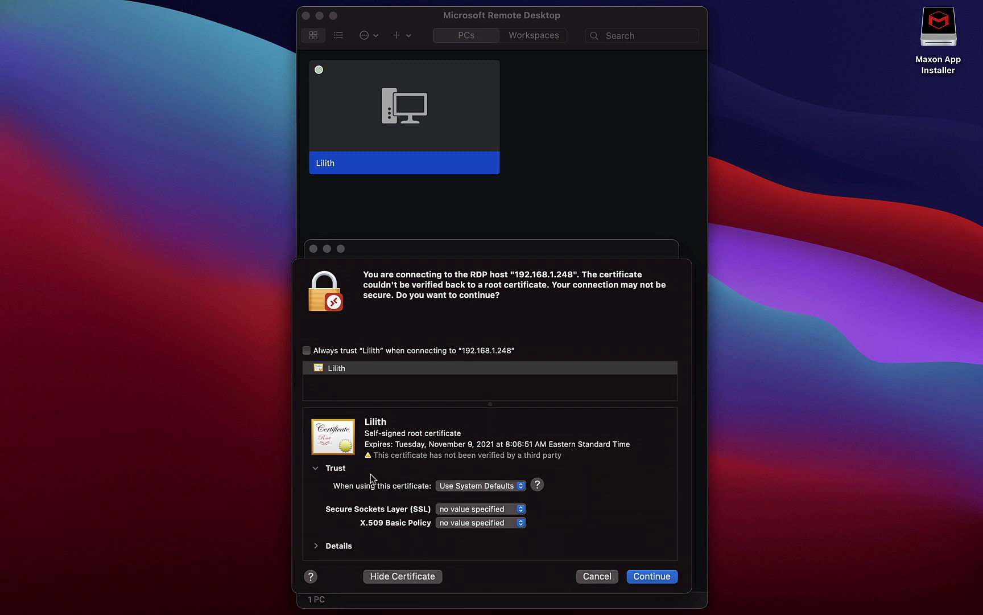
click(463, 485)
click(454, 508)
click(660, 576)
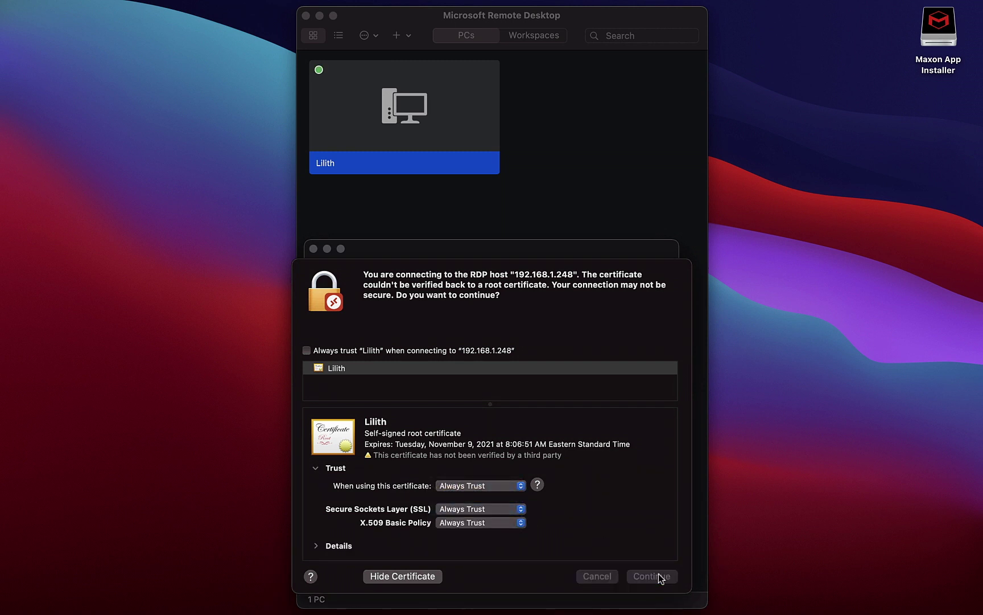
key(Return)
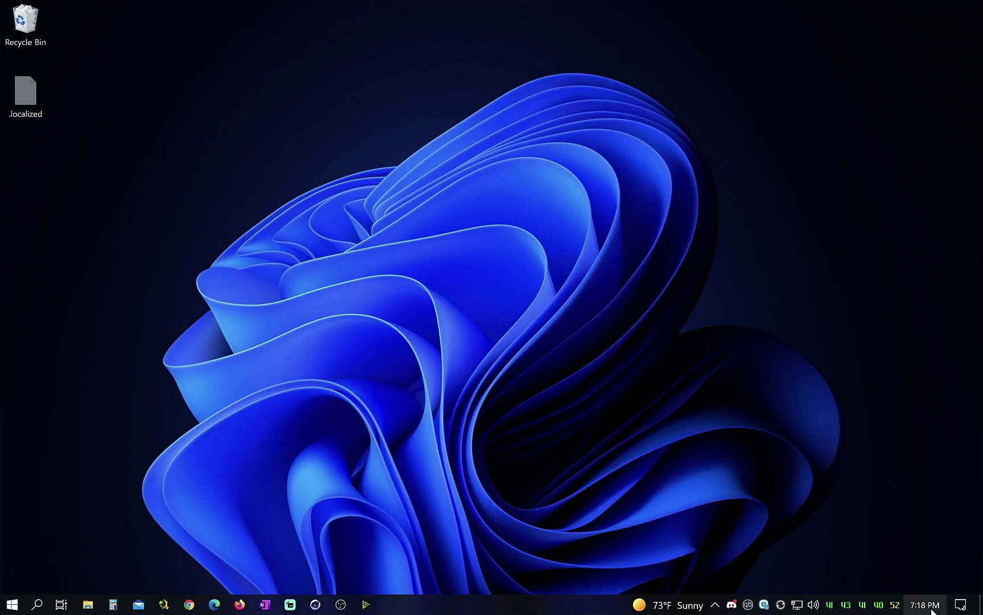
Open the Ethernet connection's properties in Network & Internet settings to check its IP details.
click(929, 606)
click(725, 467)
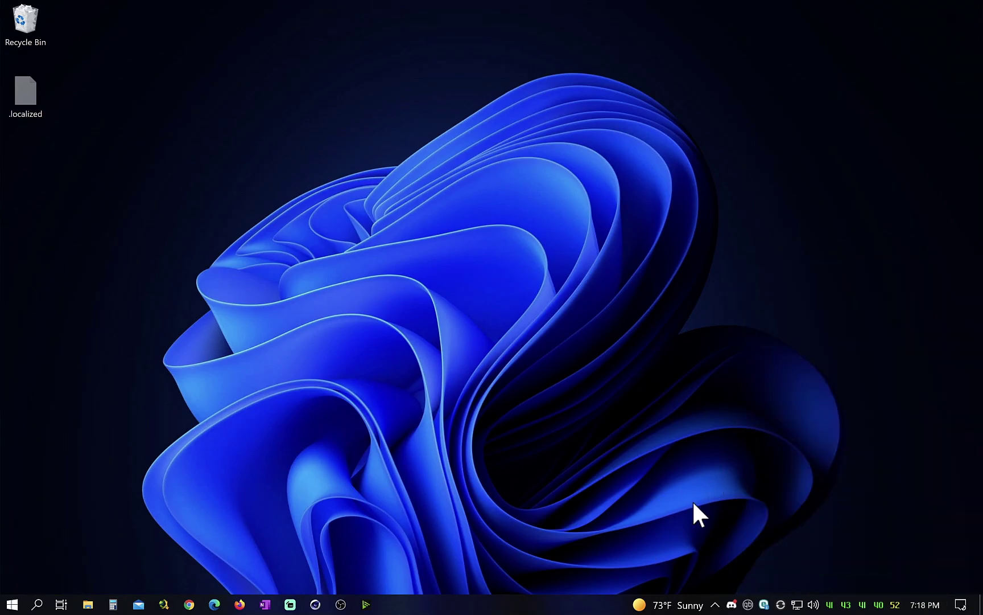
click(797, 605)
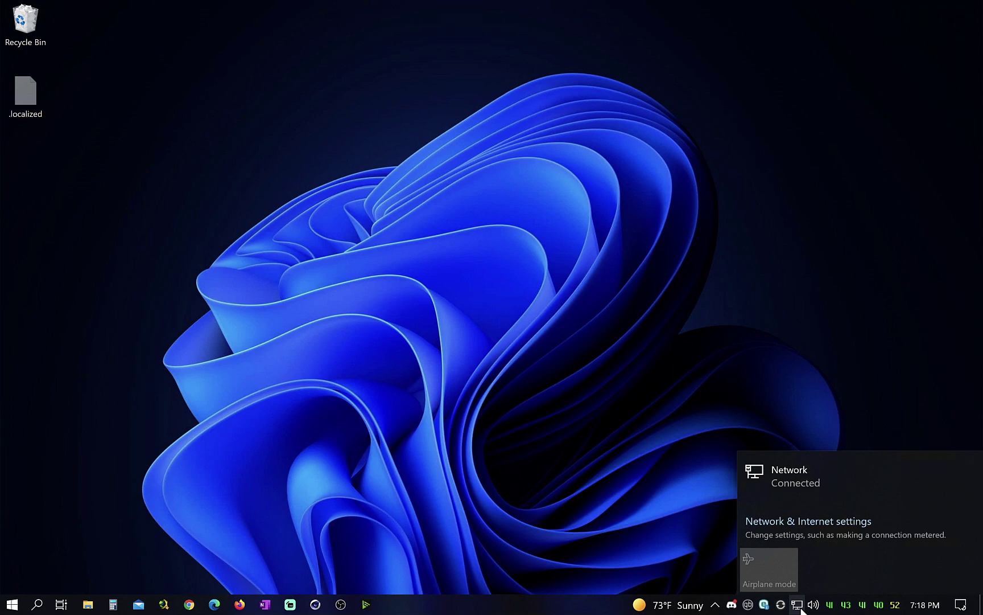
click(791, 469)
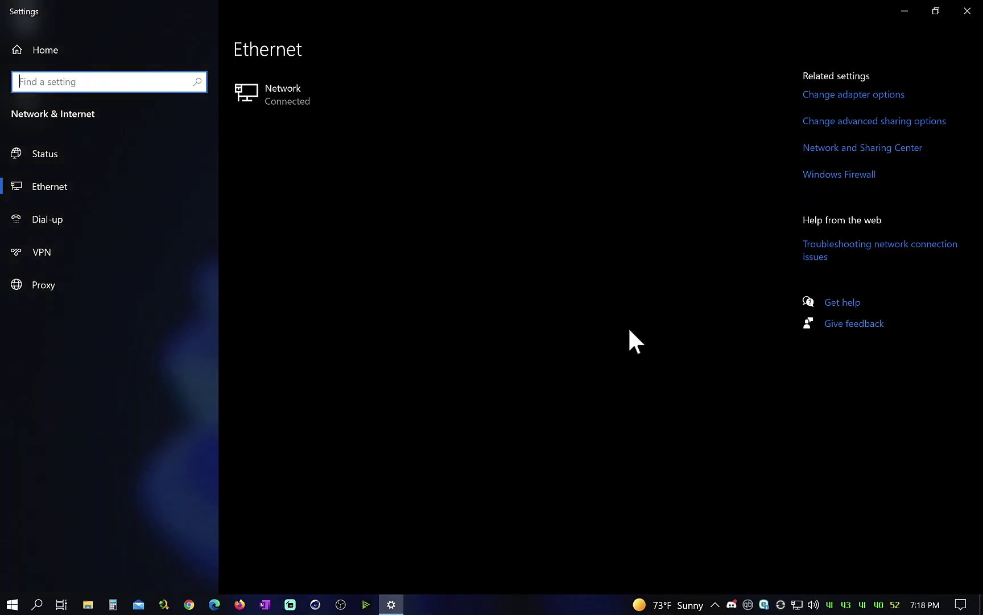
click(307, 101)
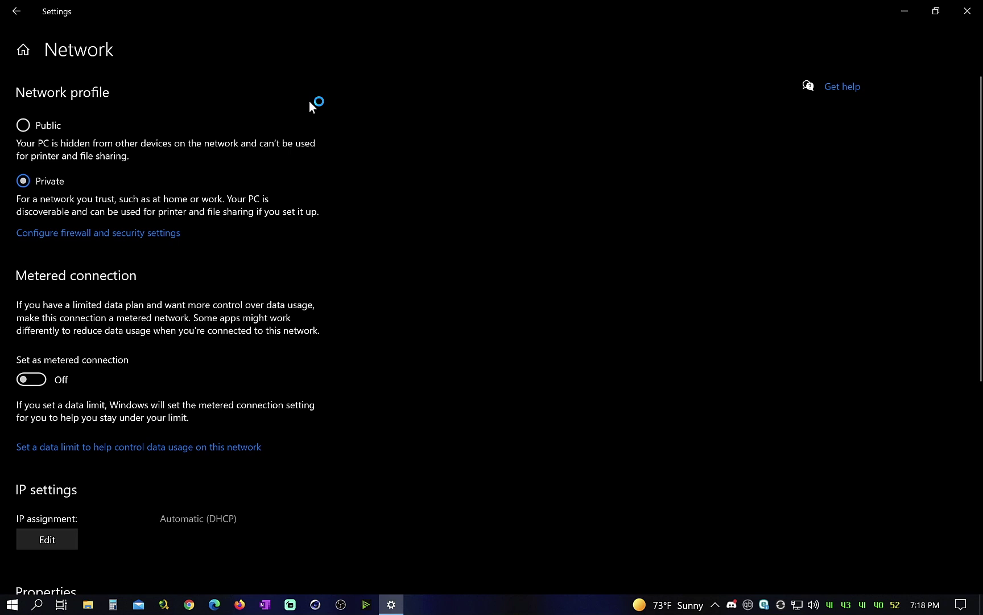
scroll(349, 342, down, 3)
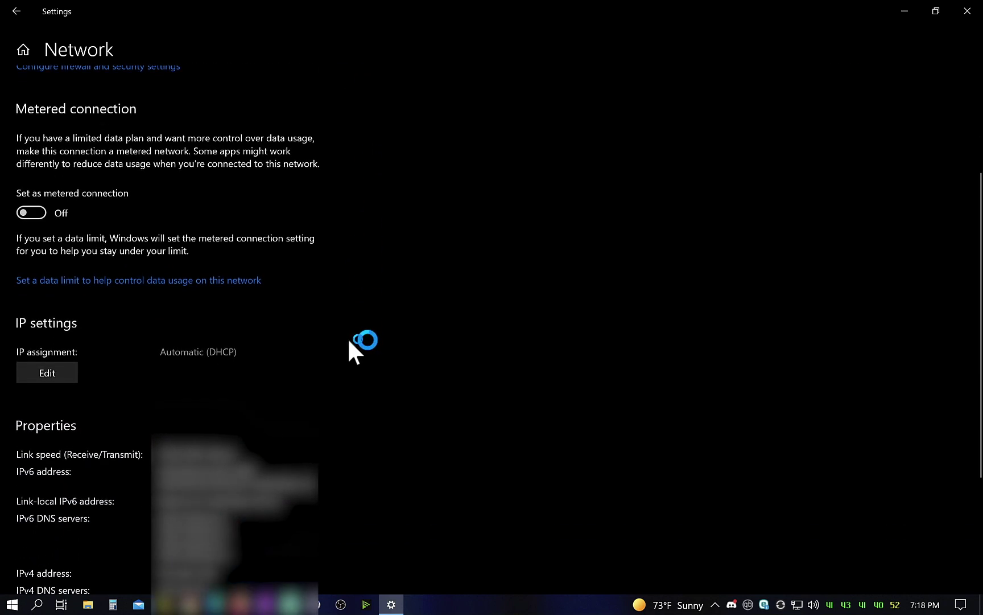
scroll(348, 342, down, 3)
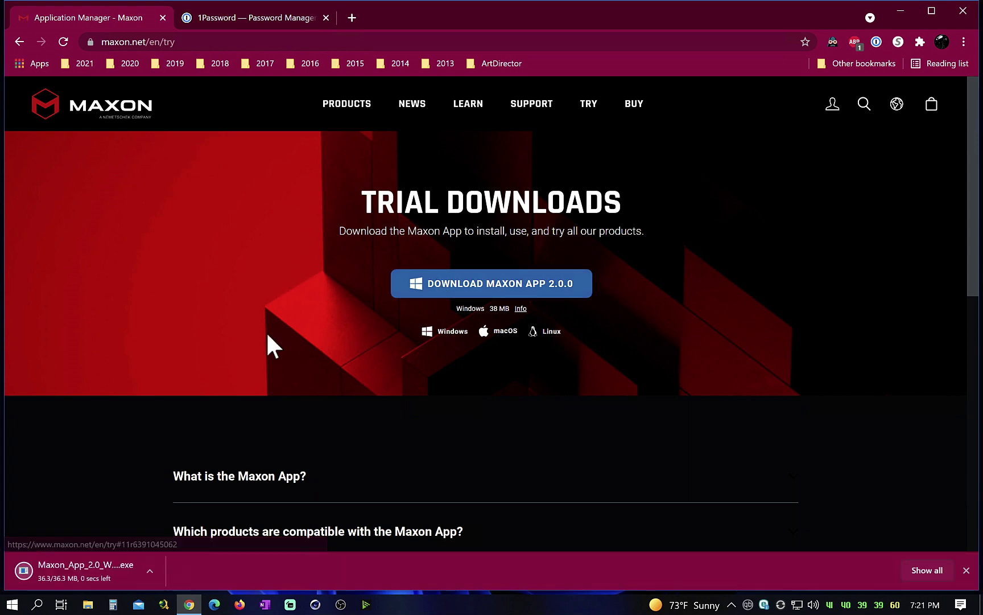
Download and run the Windows Maxon App 2.0.0 installer, allowing it to install.
click(118, 570)
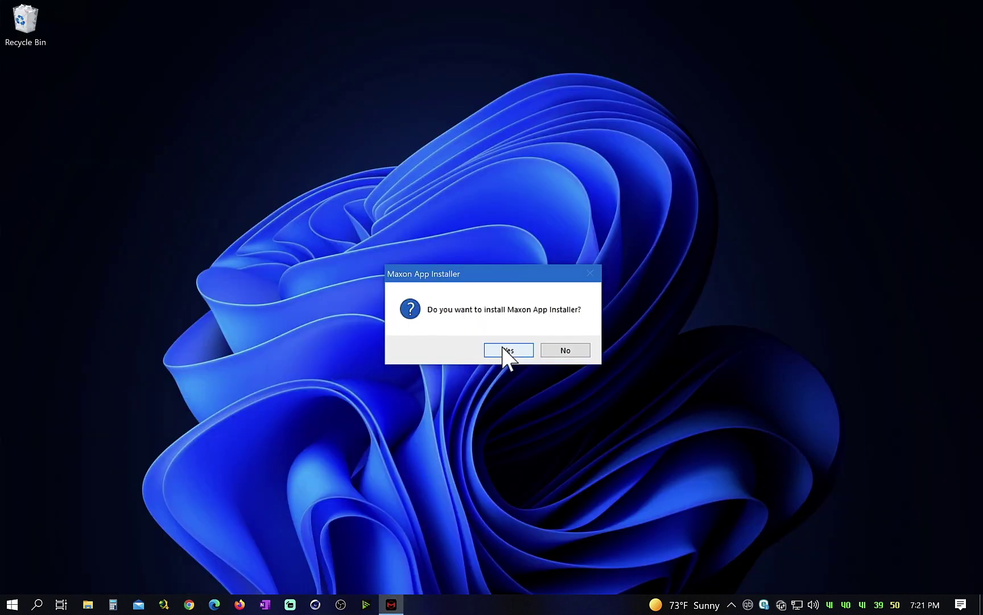
click(503, 349)
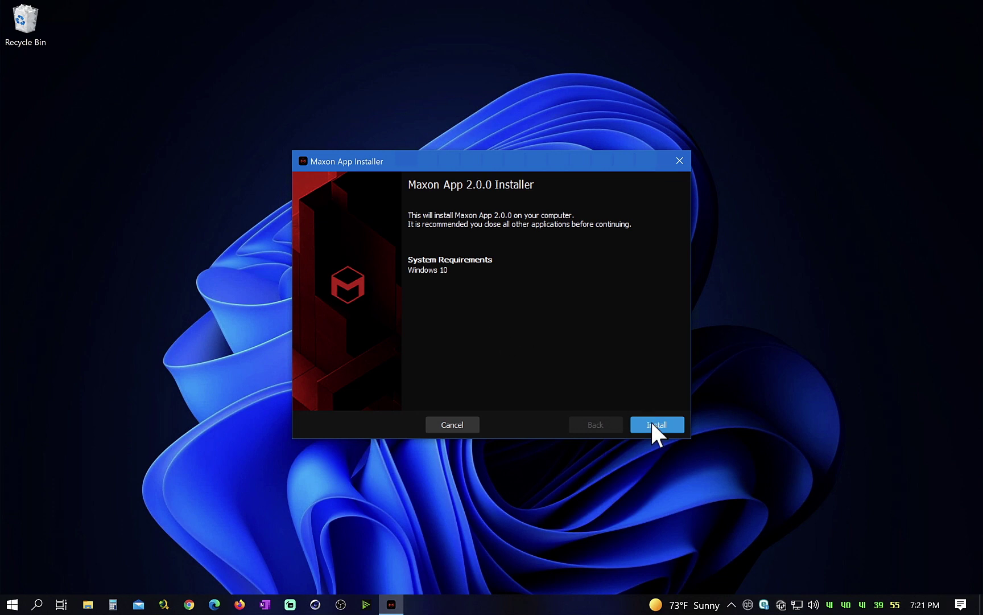
click(652, 425)
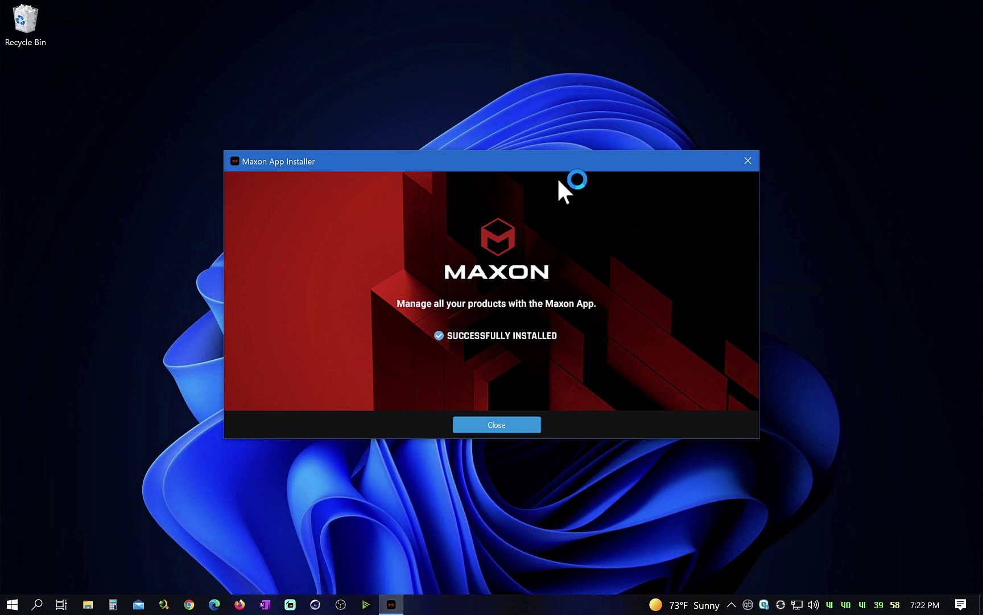
Install the latest Cinema 4D (v 25.010) from Maxon App into the default directory.
click(511, 429)
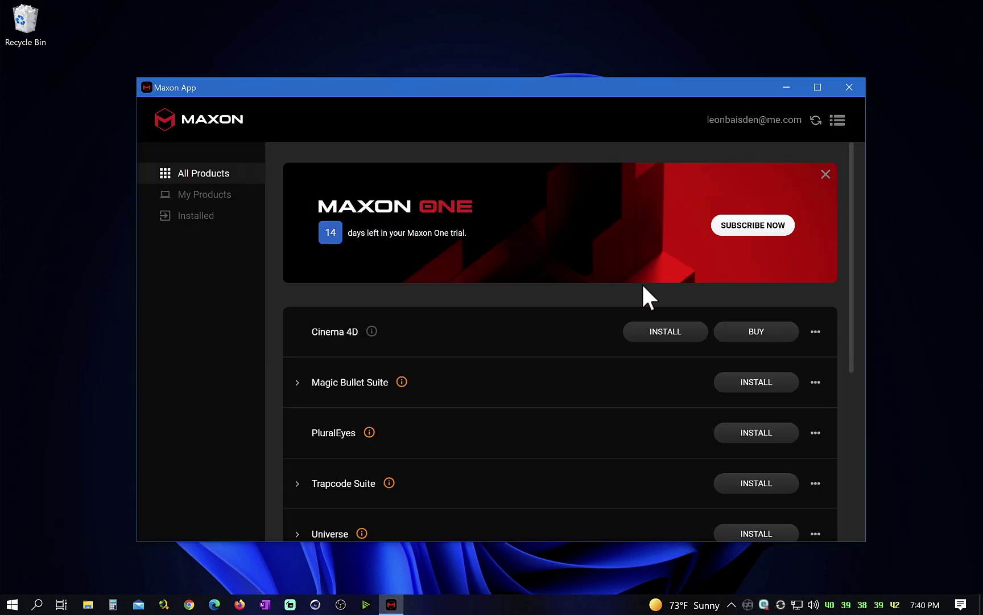
click(674, 334)
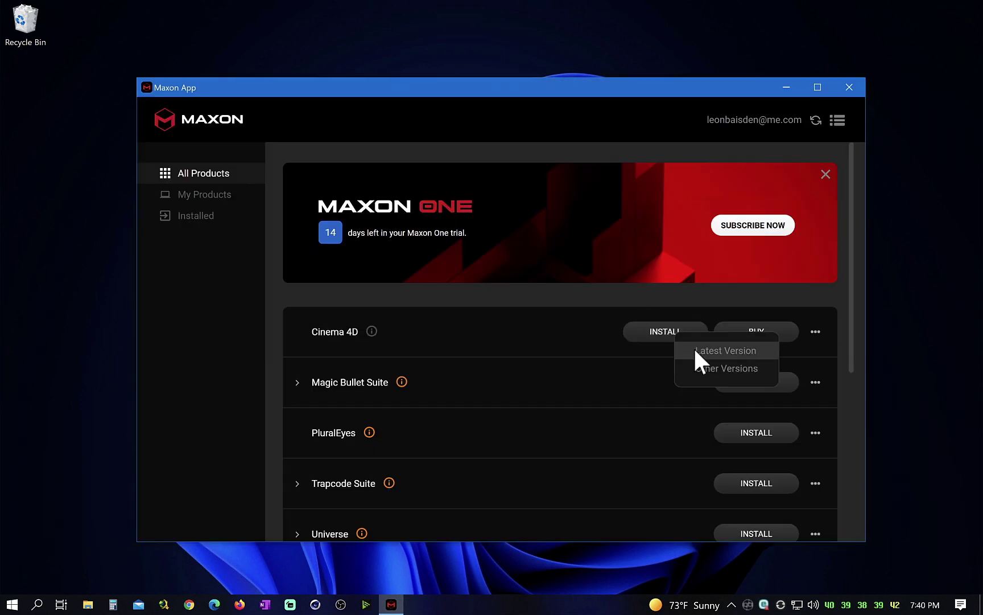
click(695, 349)
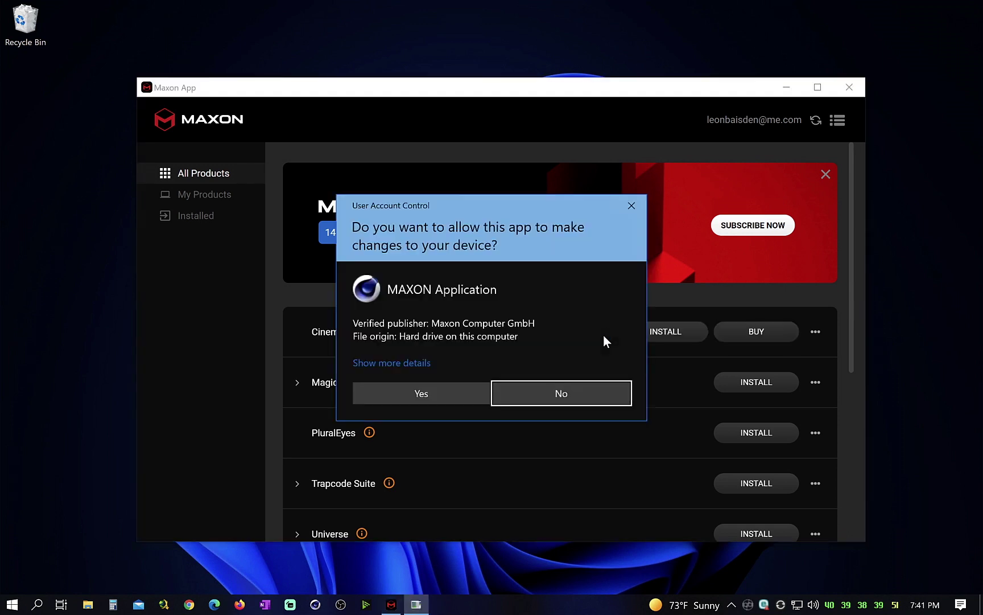
click(417, 397)
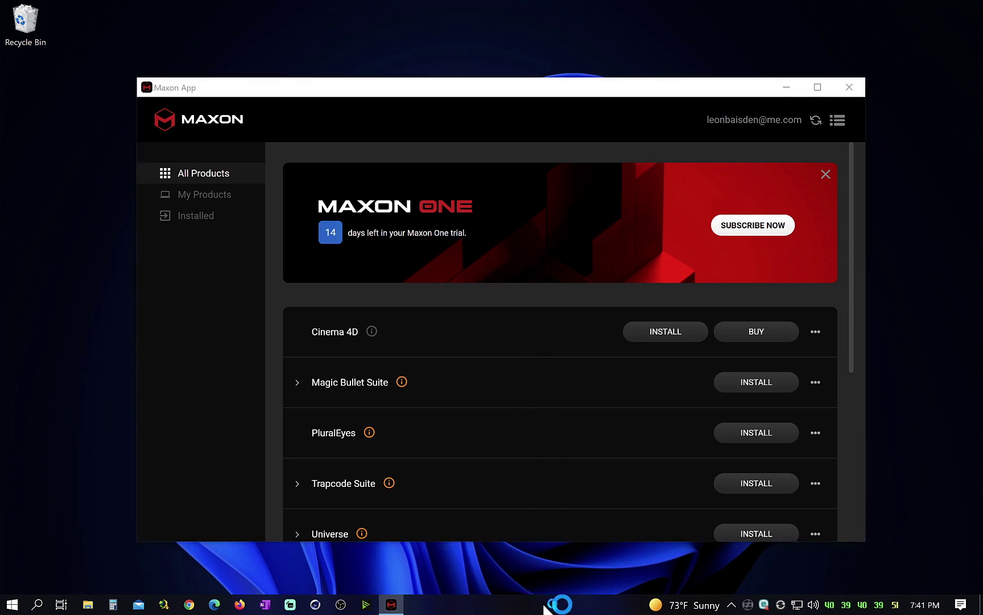
click(565, 421)
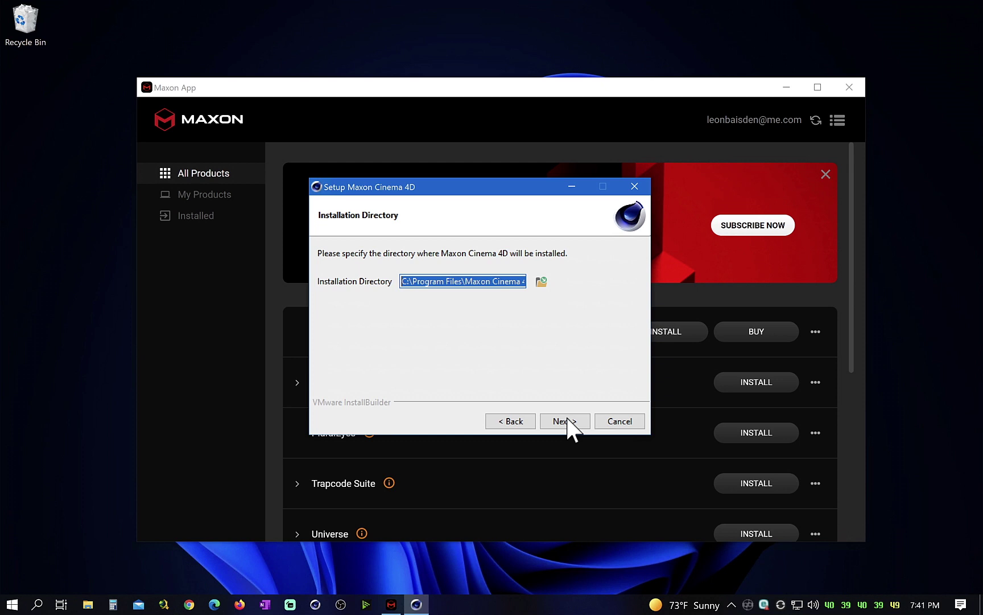
click(567, 421)
click(566, 422)
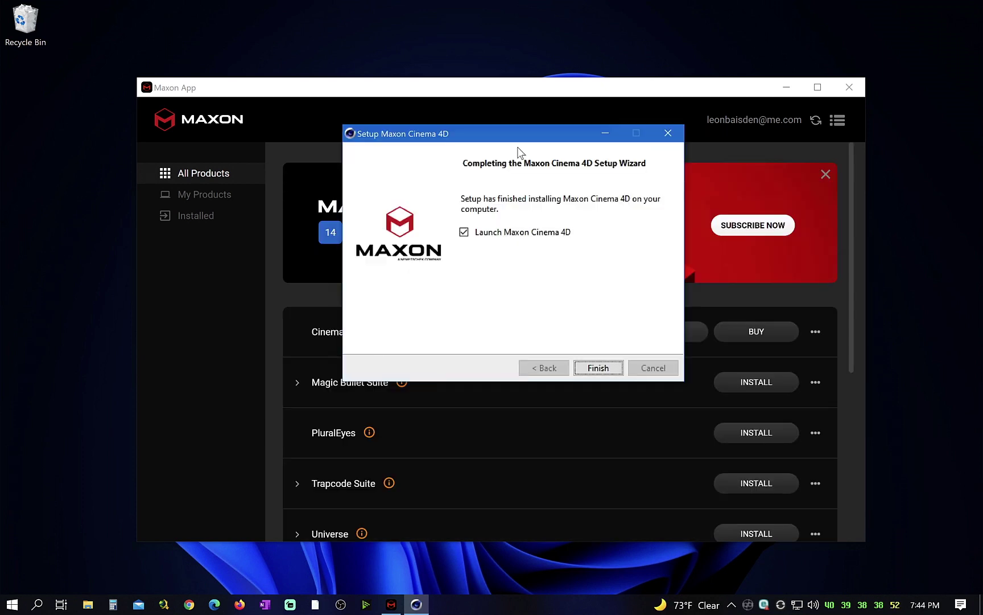
click(598, 368)
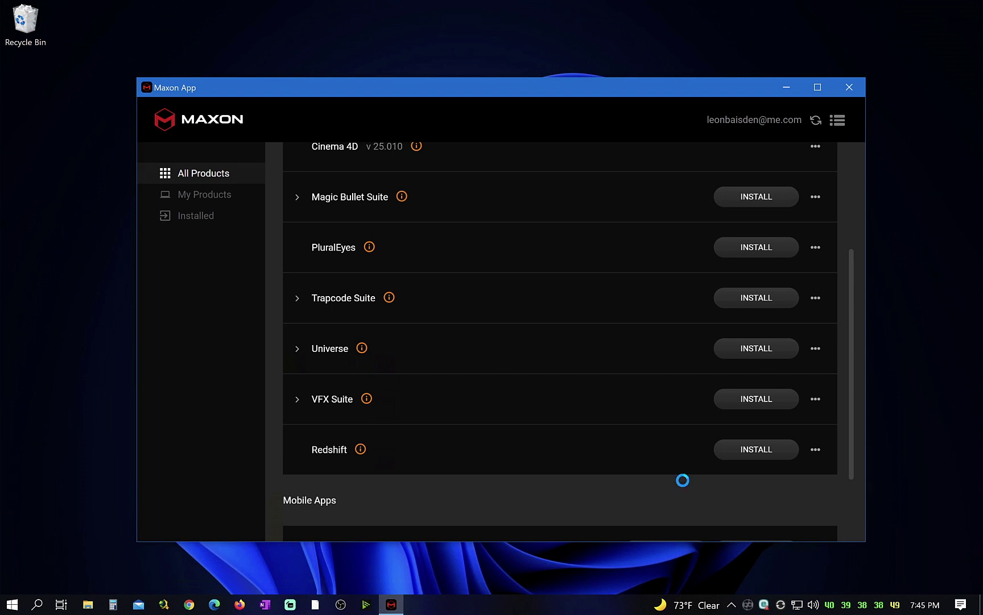
Install Redshift 3.0.56, accepting the license, bypassing the R22 path warning, keeping 60-second TDR delay.
click(420, 393)
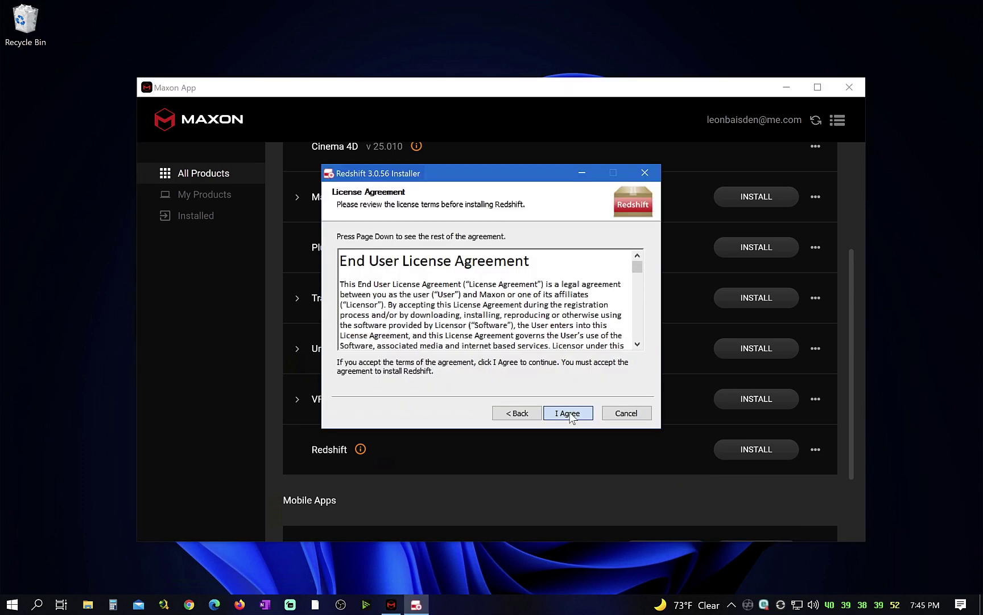
click(569, 413)
click(570, 412)
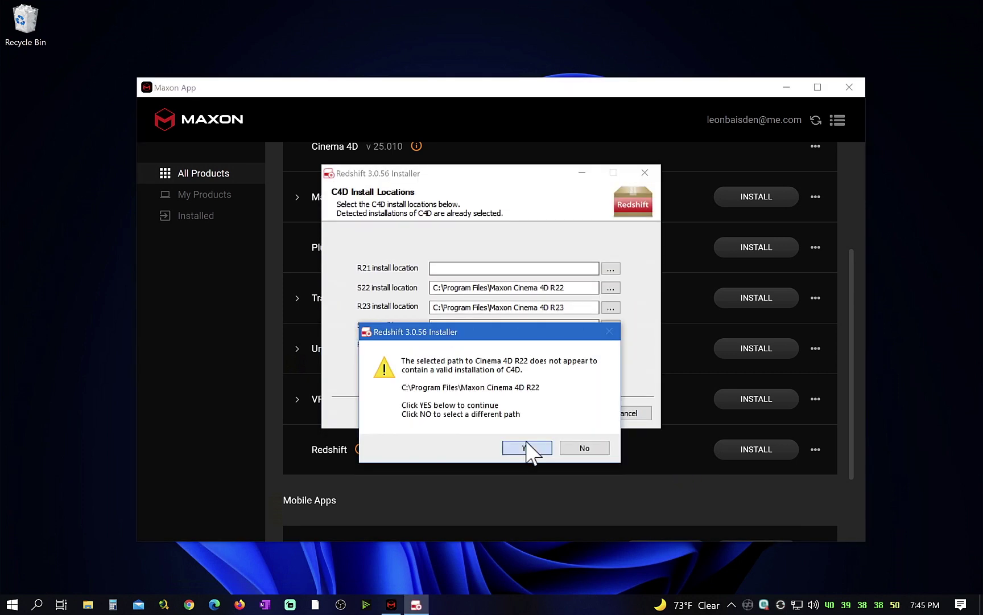
click(529, 371)
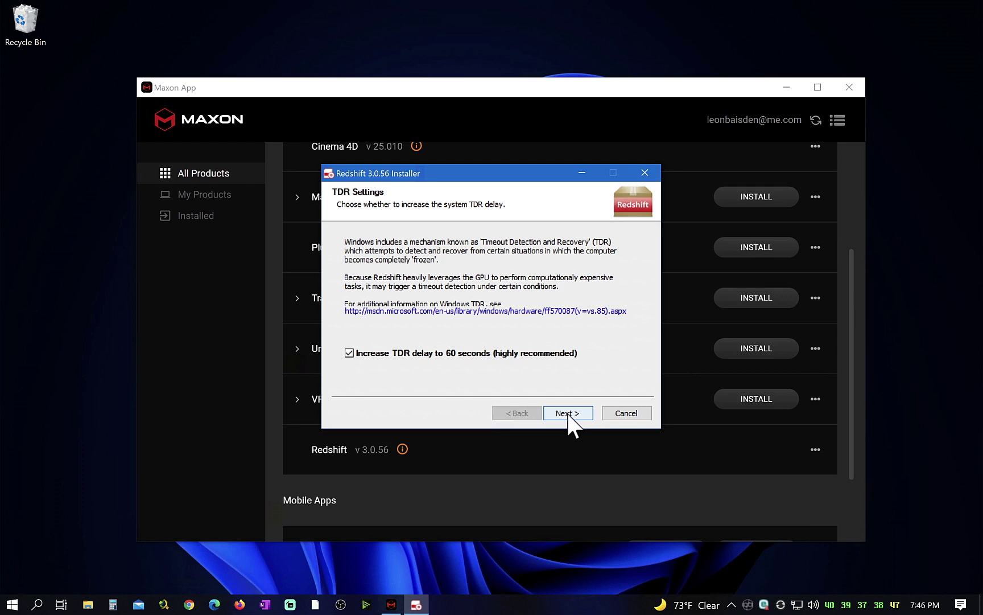
click(568, 413)
click(582, 414)
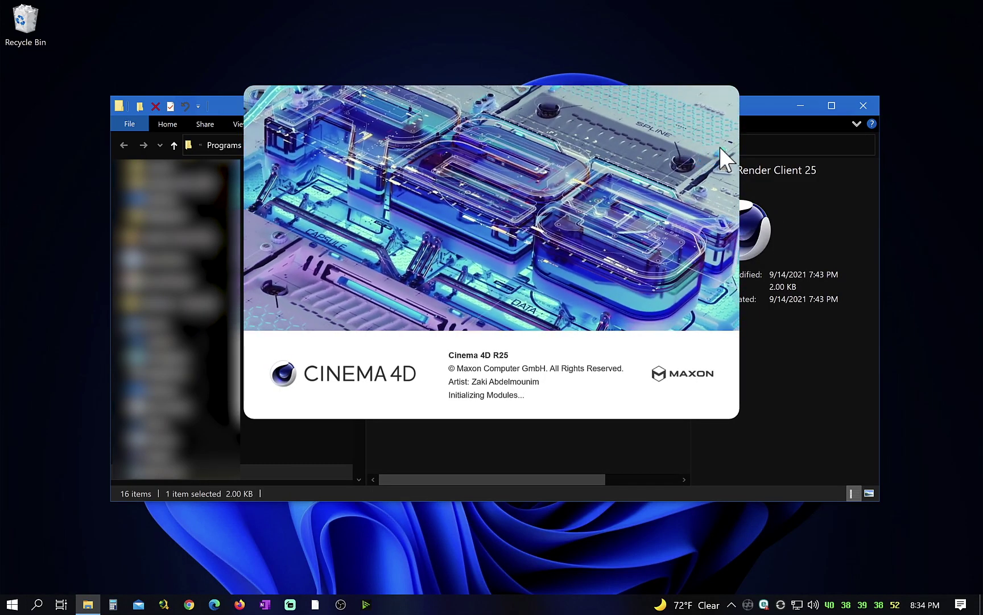
Launch the Team Render Client and open its Machine > Preferences.
click(866, 104)
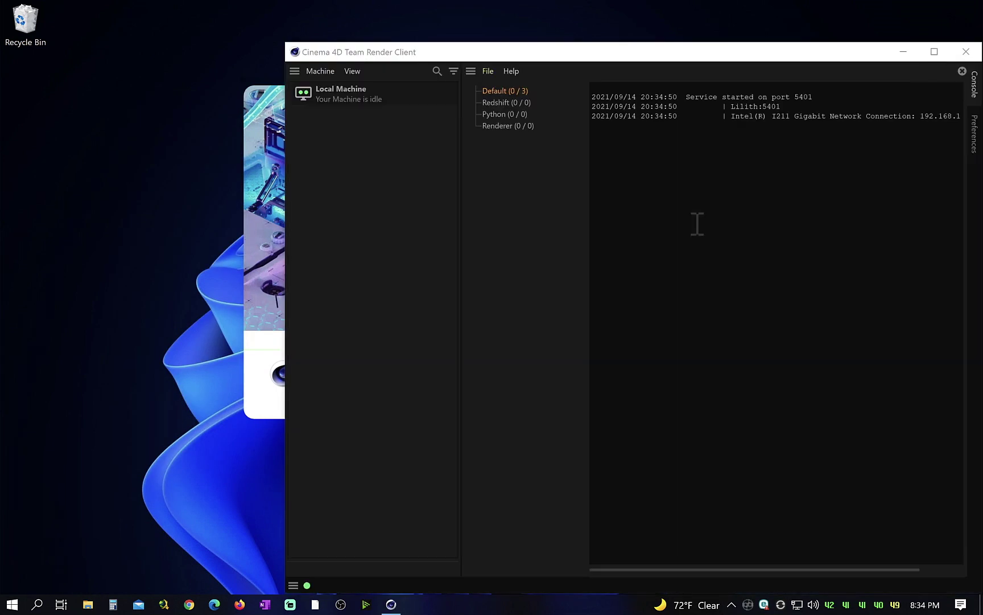
drag(623, 51, 434, 43)
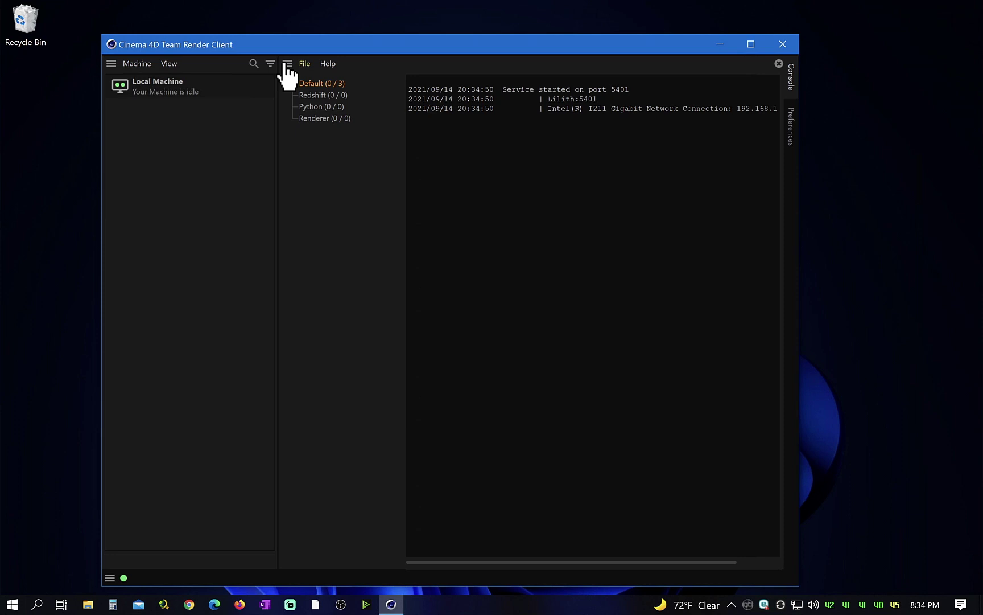
click(145, 64)
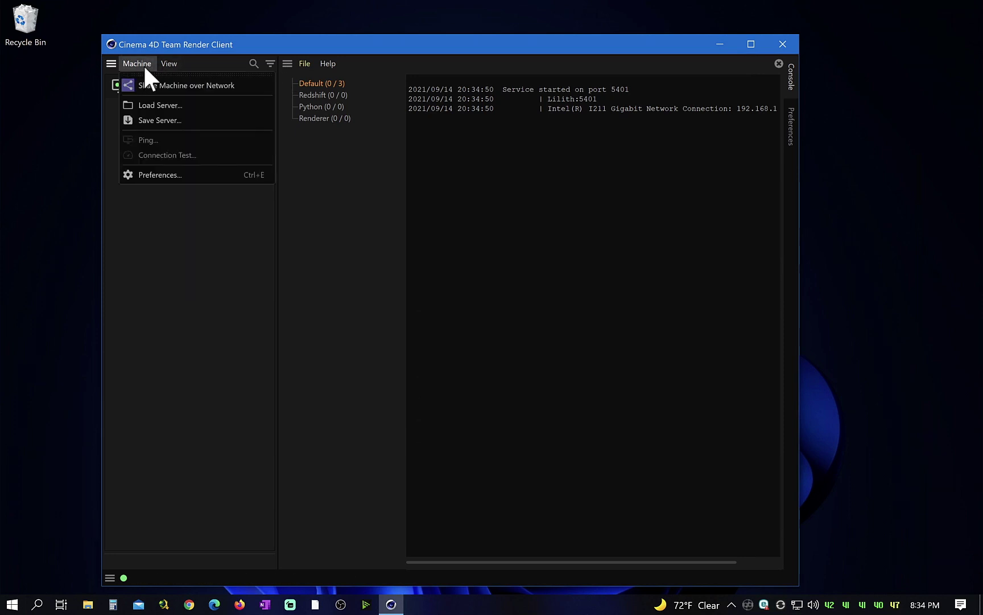
click(147, 74)
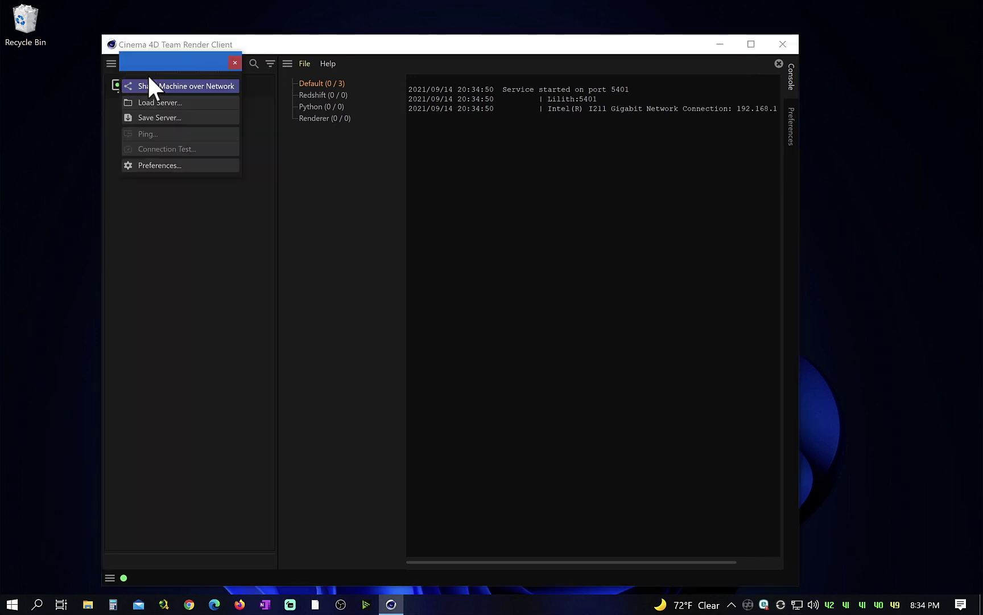
click(149, 80)
click(786, 124)
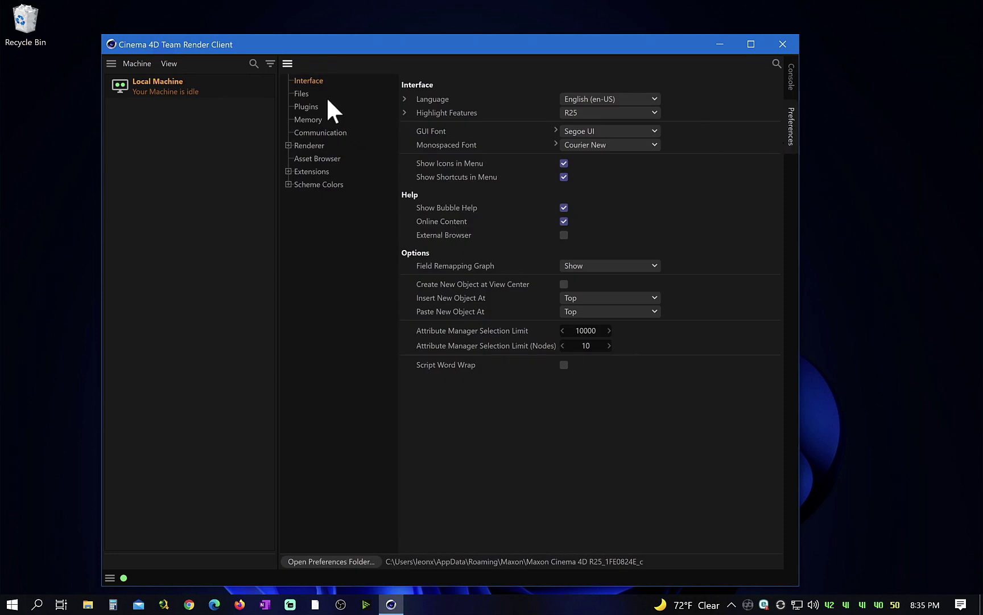
Go to Renderer > Team Render and check the node's Computer Name, Security Token and Port 5401.
click(288, 146)
click(310, 145)
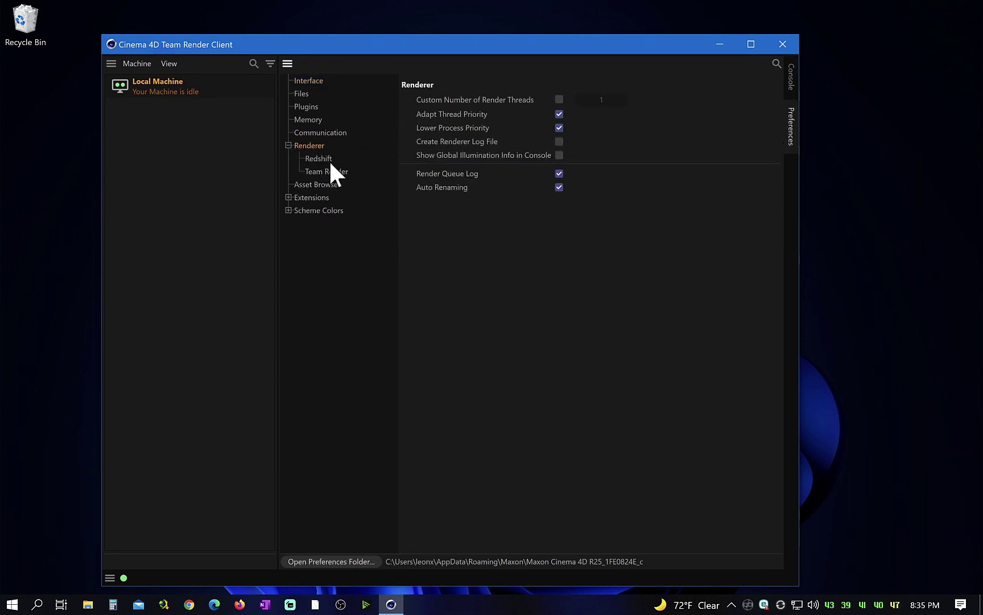
click(326, 161)
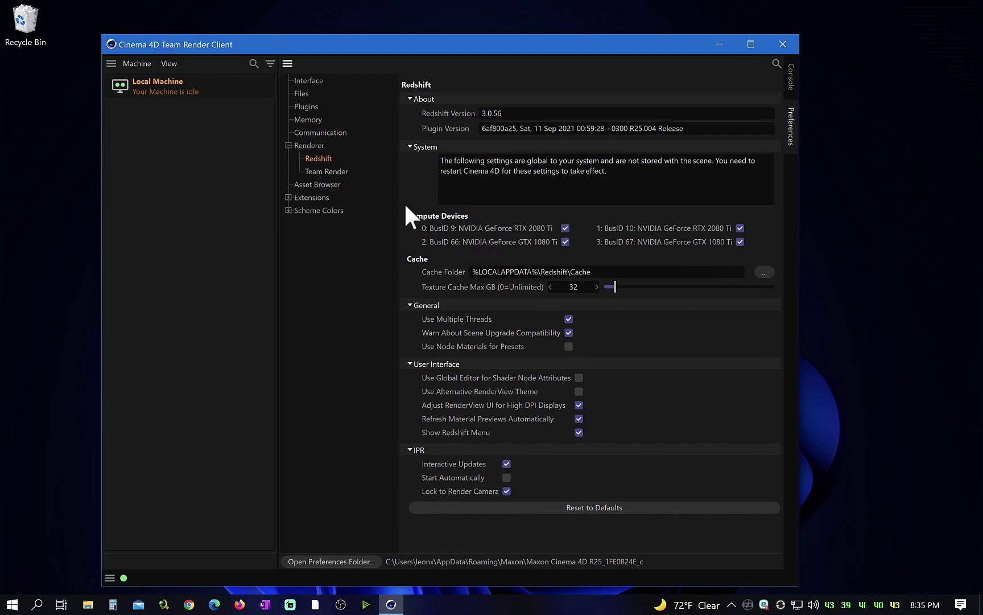
click(341, 172)
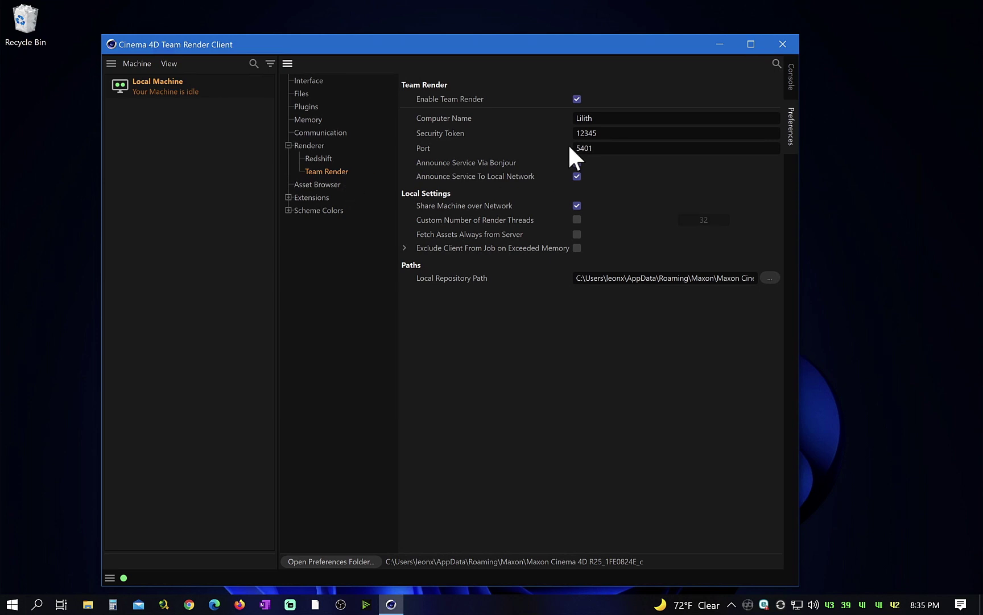
click(625, 119)
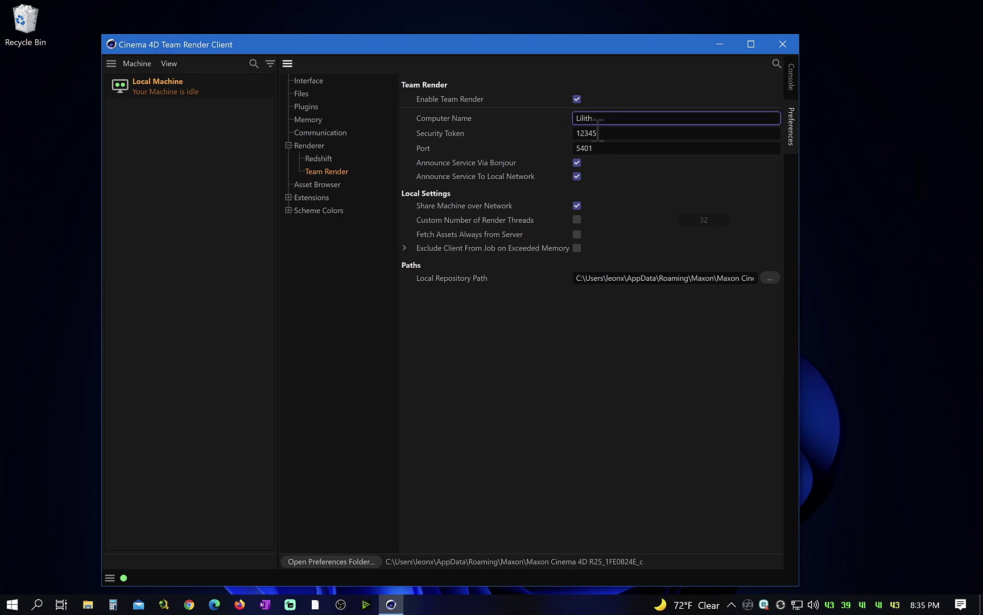
click(623, 147)
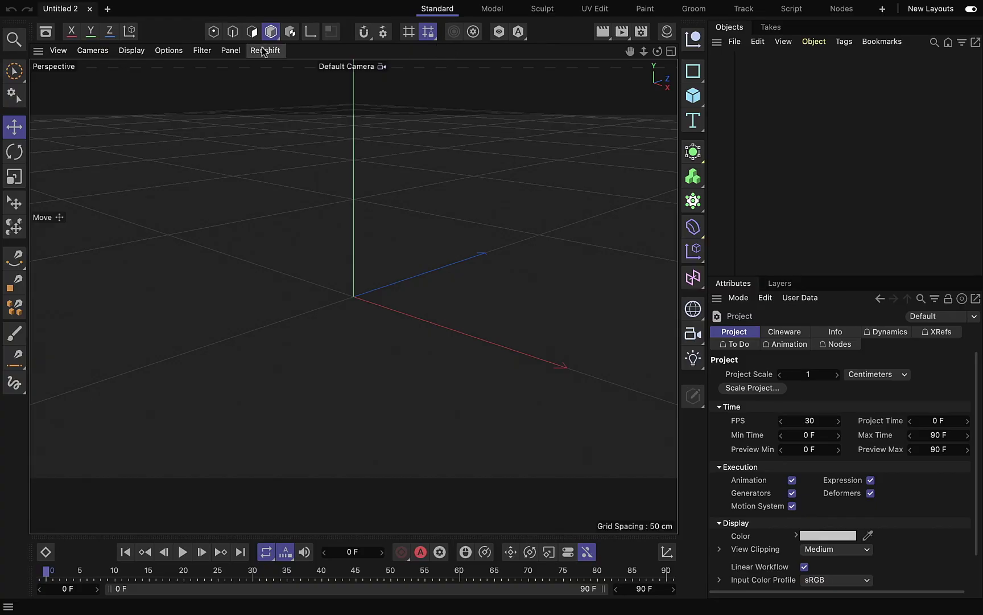
Tick Enable Team Render in the Mac's Team Render preferences and enter the matching security token, keeping port 5400.
click(80, 7)
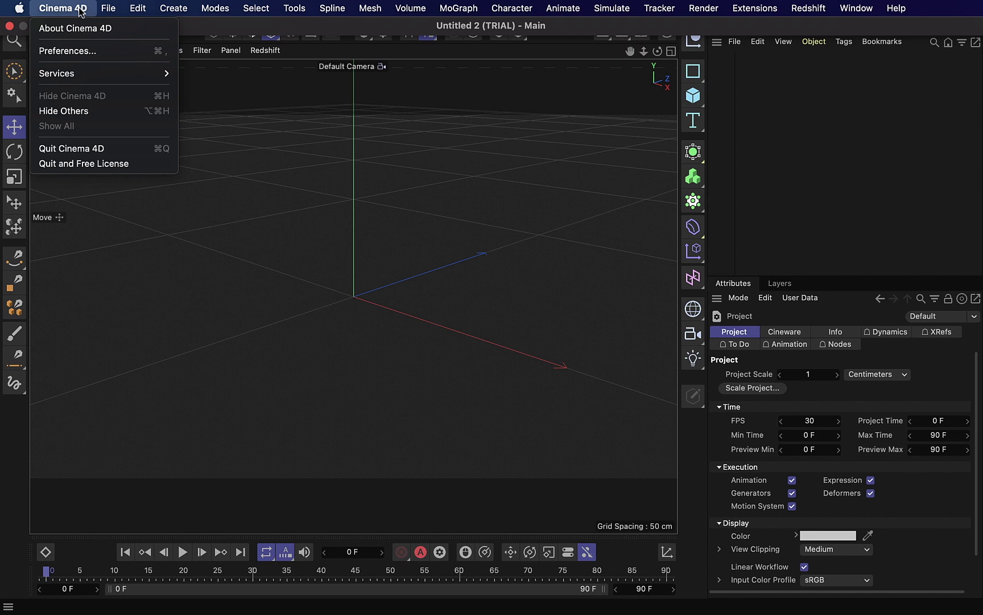
click(91, 52)
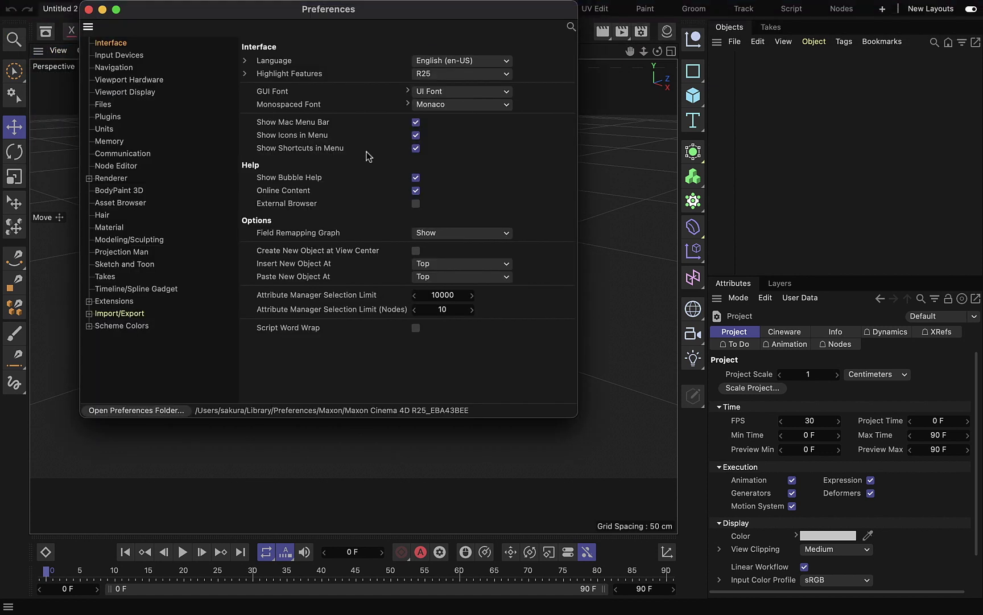
click(161, 143)
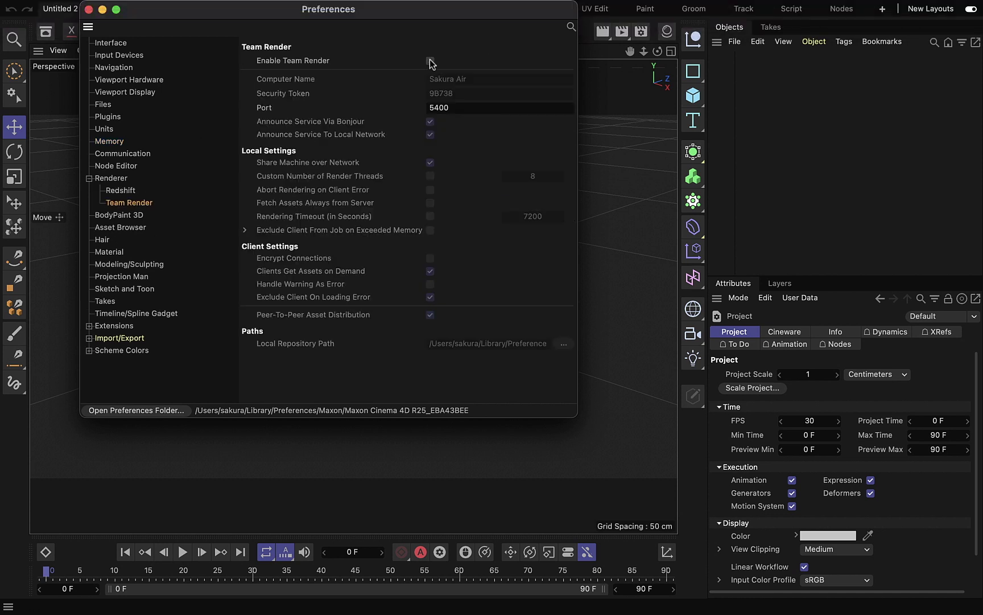
click(430, 60)
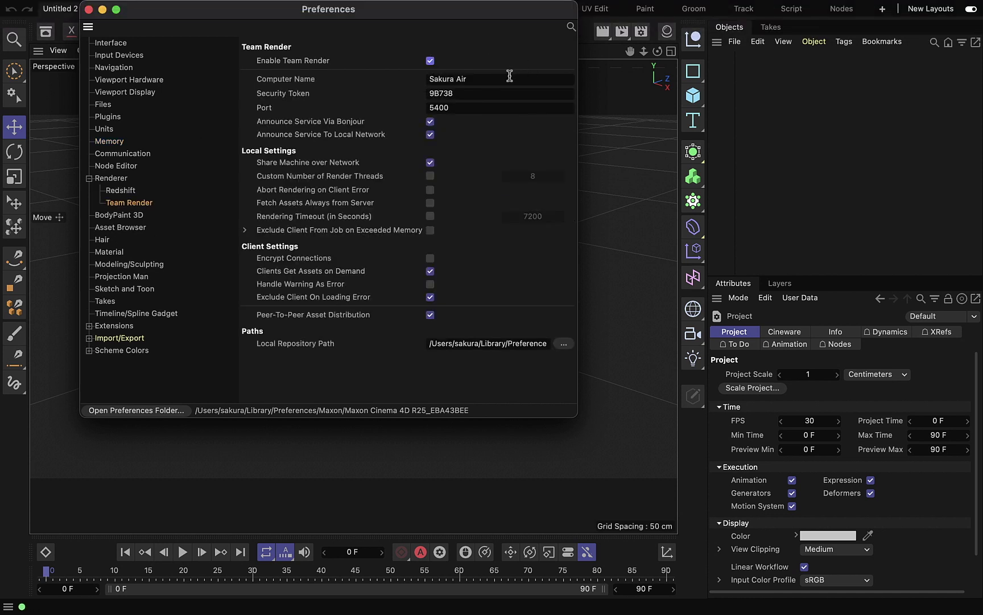
click(492, 92)
double_click(492, 93)
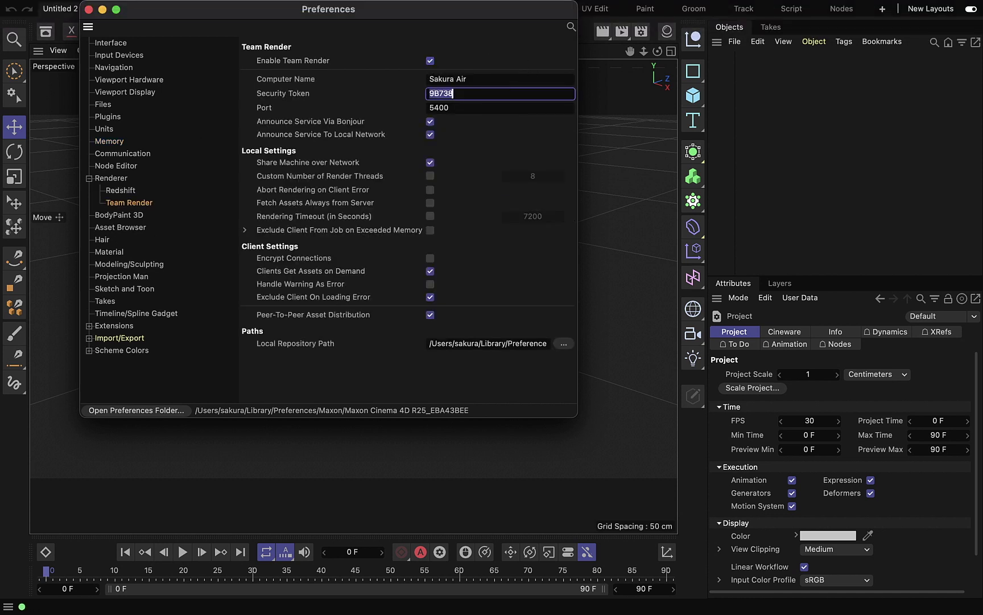
text(12345)
click(484, 108)
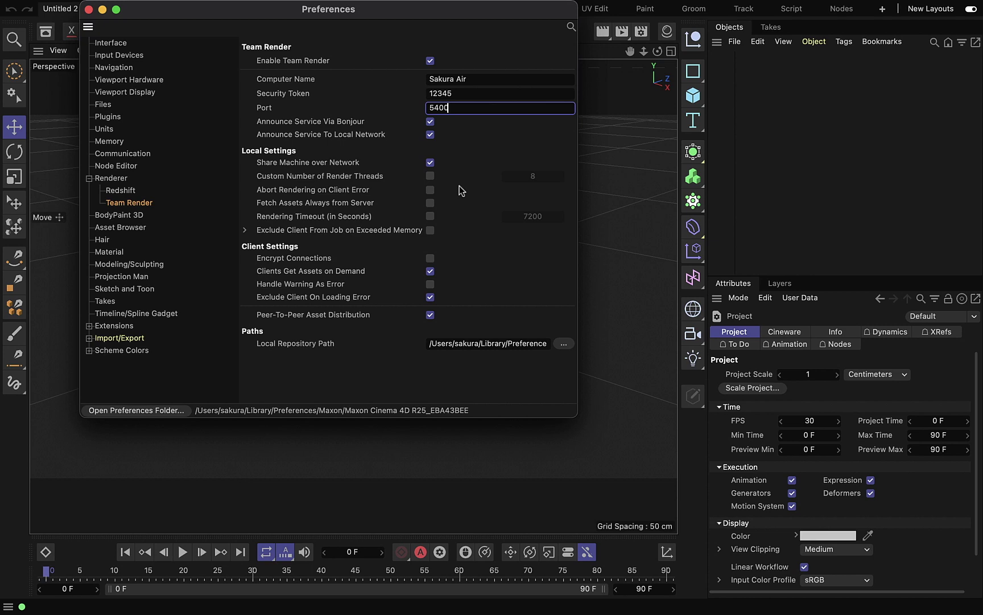
key(super+w)
click(704, 8)
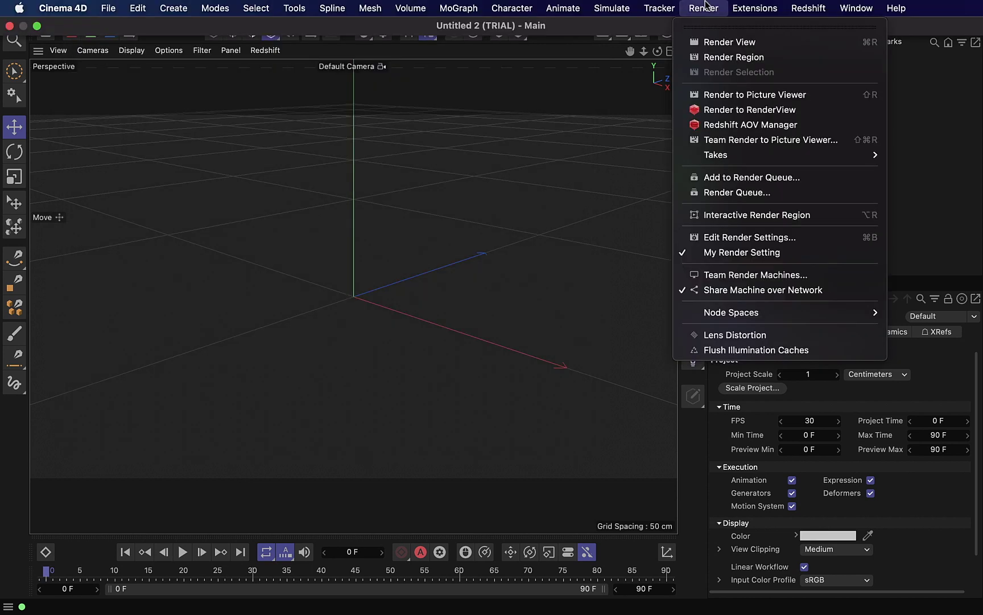
Open Render > Team Render Machines, centre the window, and inspect the existing shared machine.
click(734, 276)
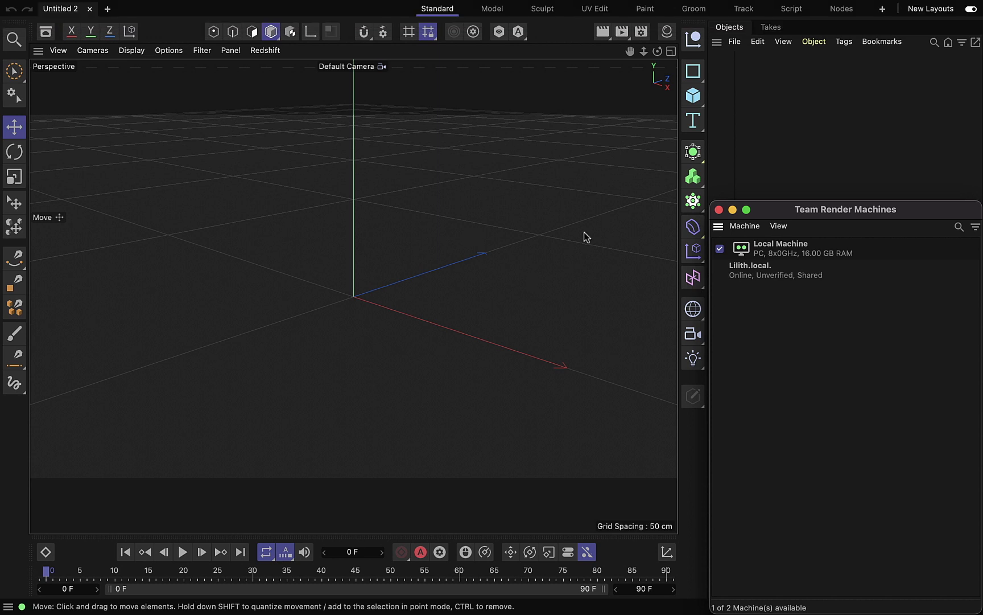
drag(836, 210, 422, 126)
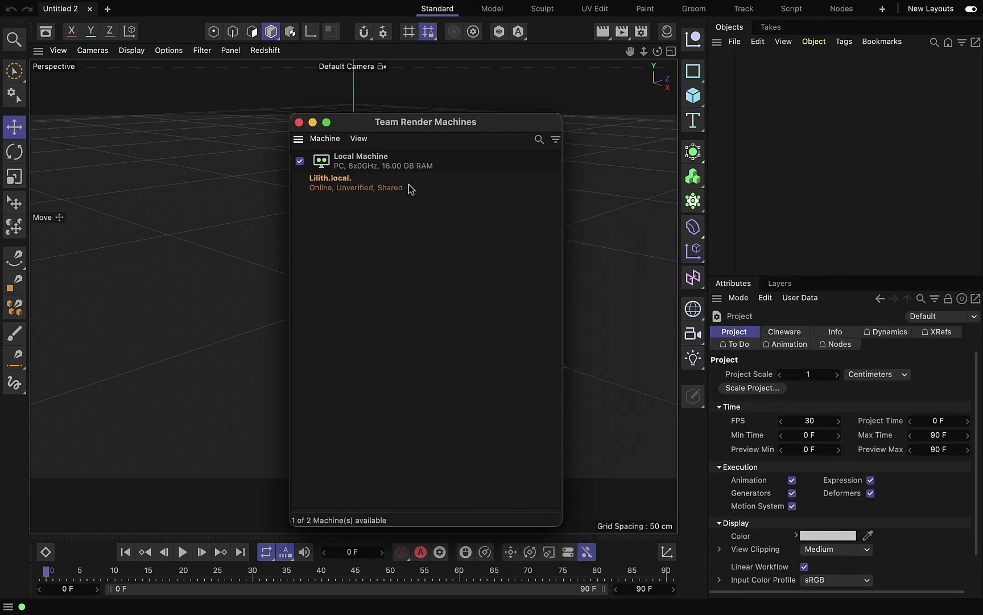
click(340, 142)
click(340, 143)
right_click(348, 178)
click(449, 198)
Choose Machine > Add Machine to begin adding a new render machine.
click(336, 141)
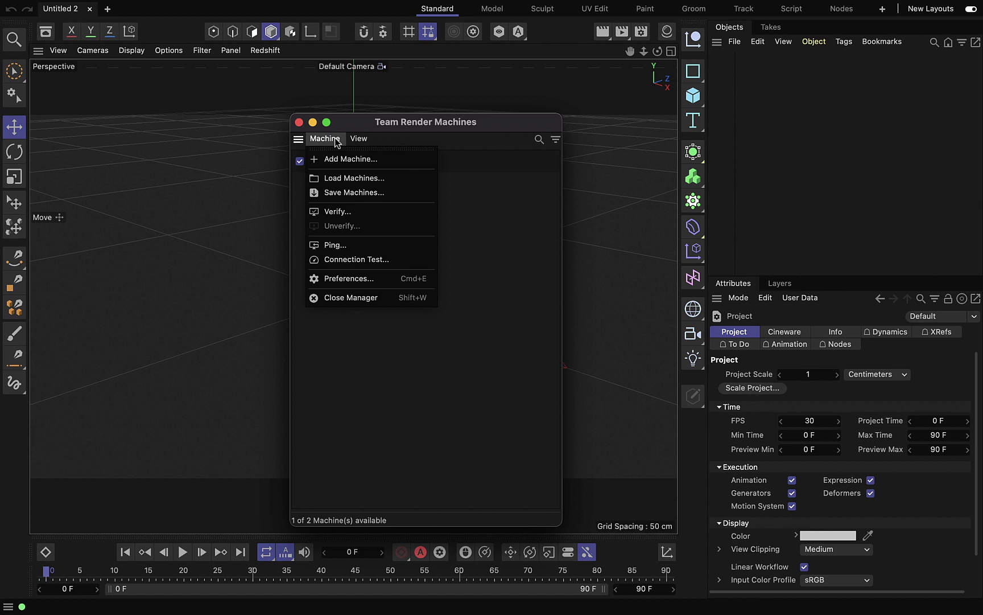
click(336, 143)
click(336, 145)
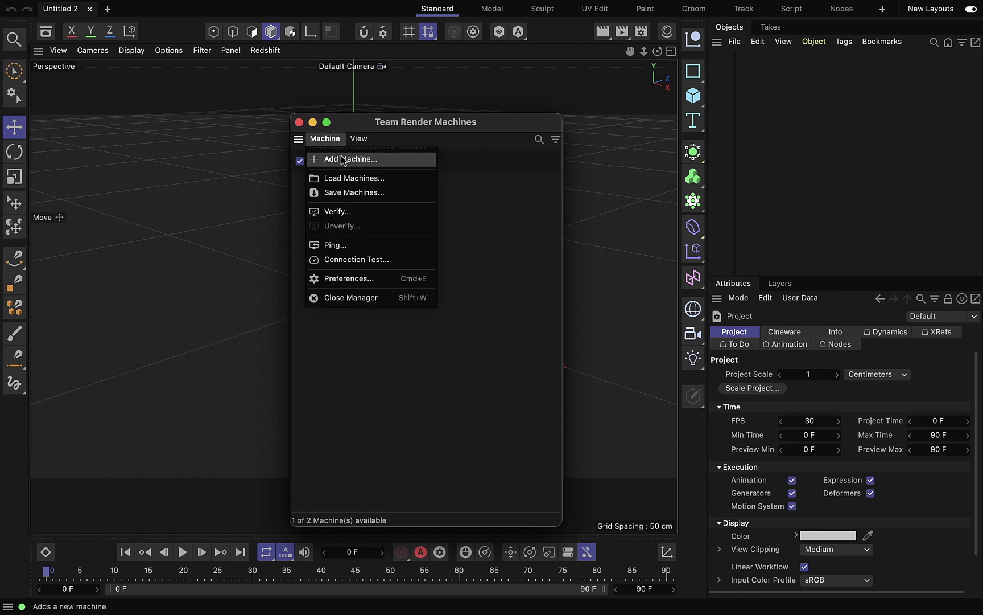
click(345, 159)
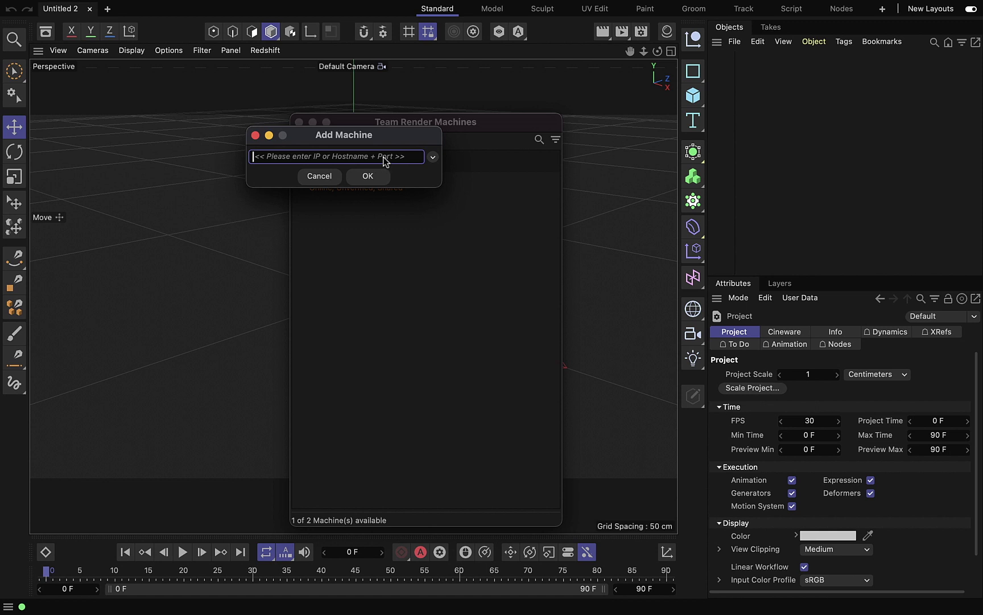
Add the Windows PC at 192.168.1.248 as a Team Render machine using its security token.
text(192.168)
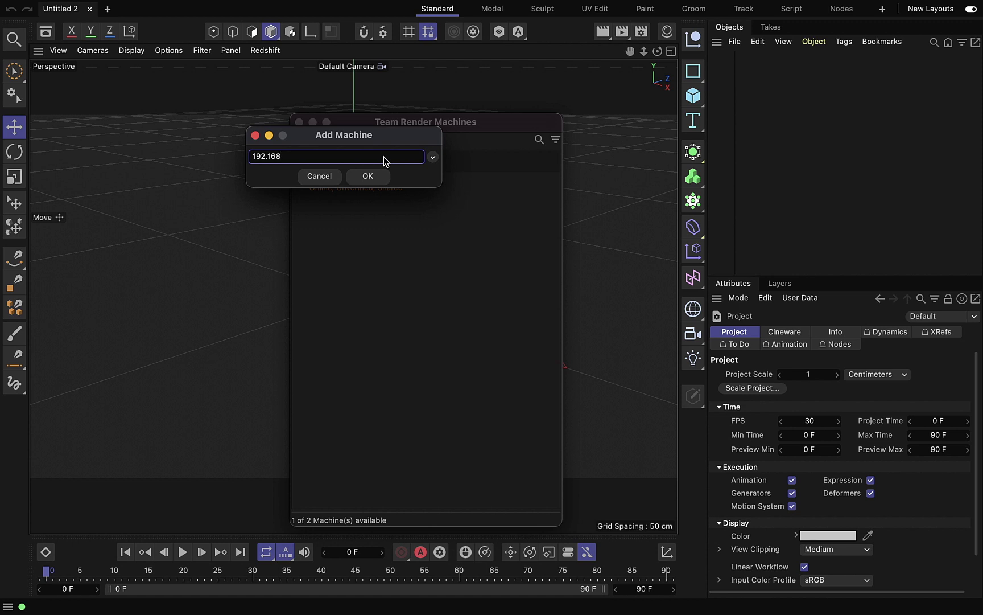
text(.1)
click(378, 174)
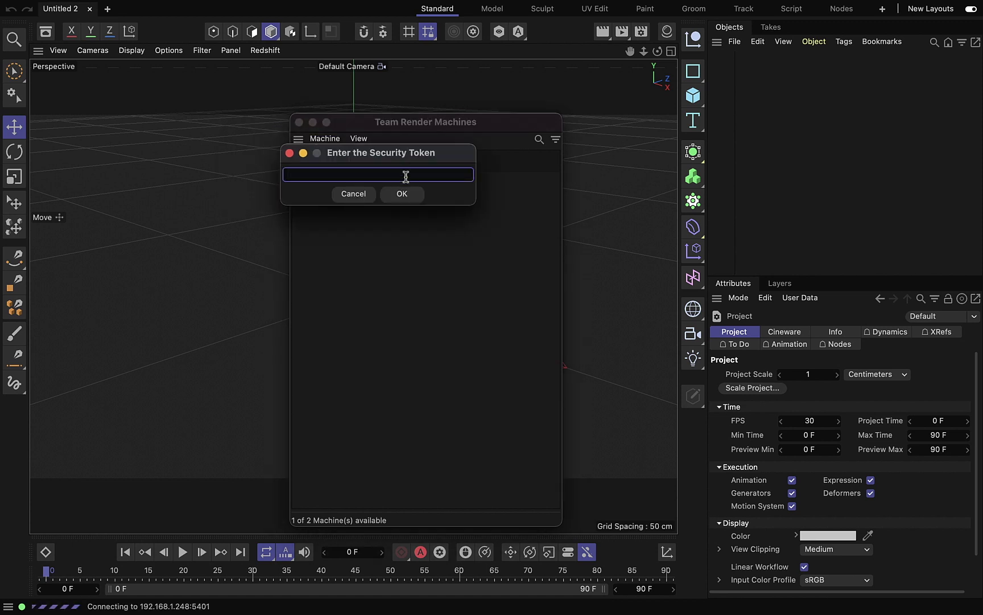
text(12345)
click(408, 195)
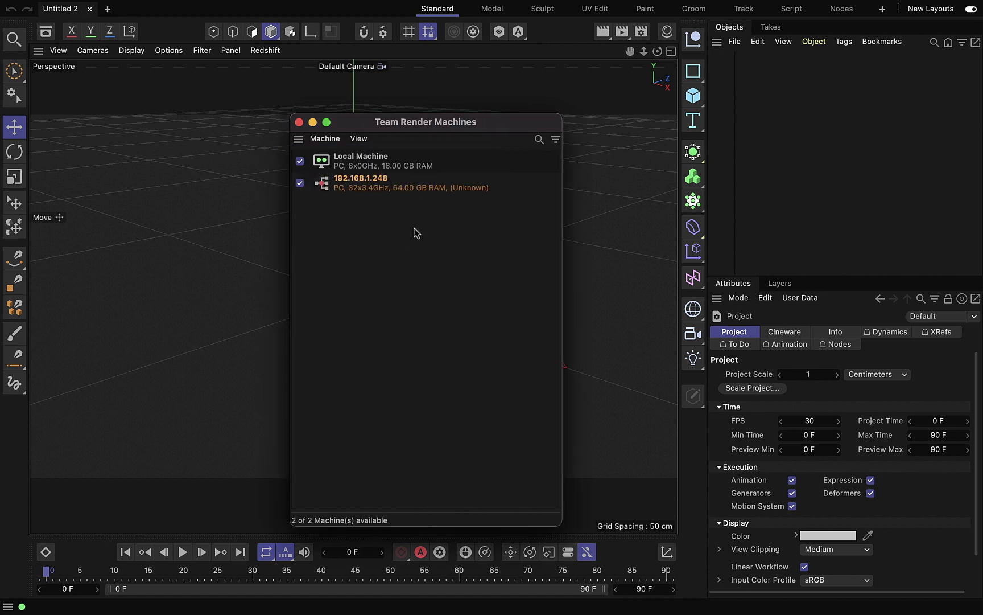
right_click(430, 189)
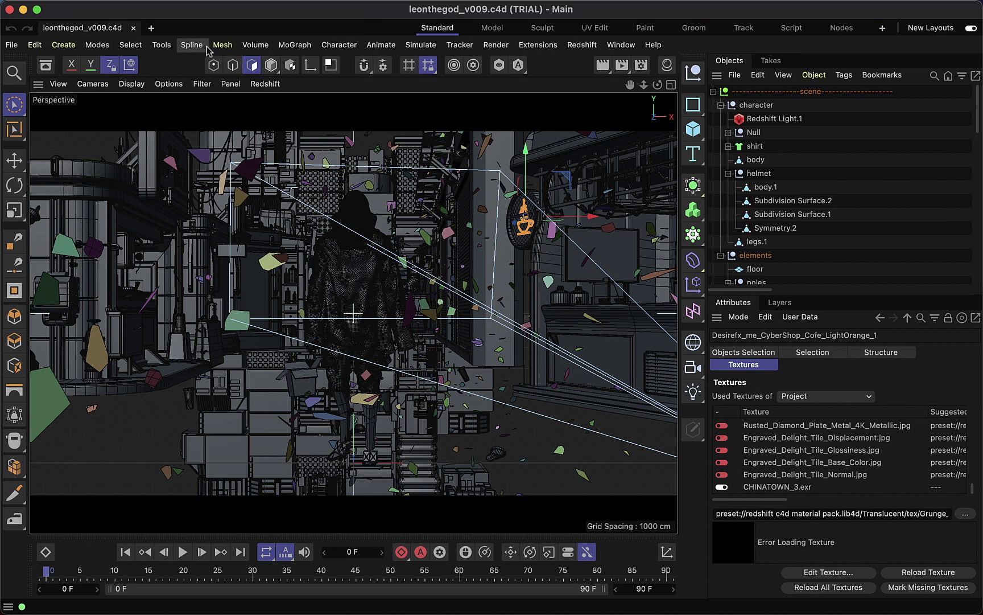
Run Team Render to Picture Viewer on the alley scene and dismiss the Asset Error and Saving Failed messages.
click(435, 46)
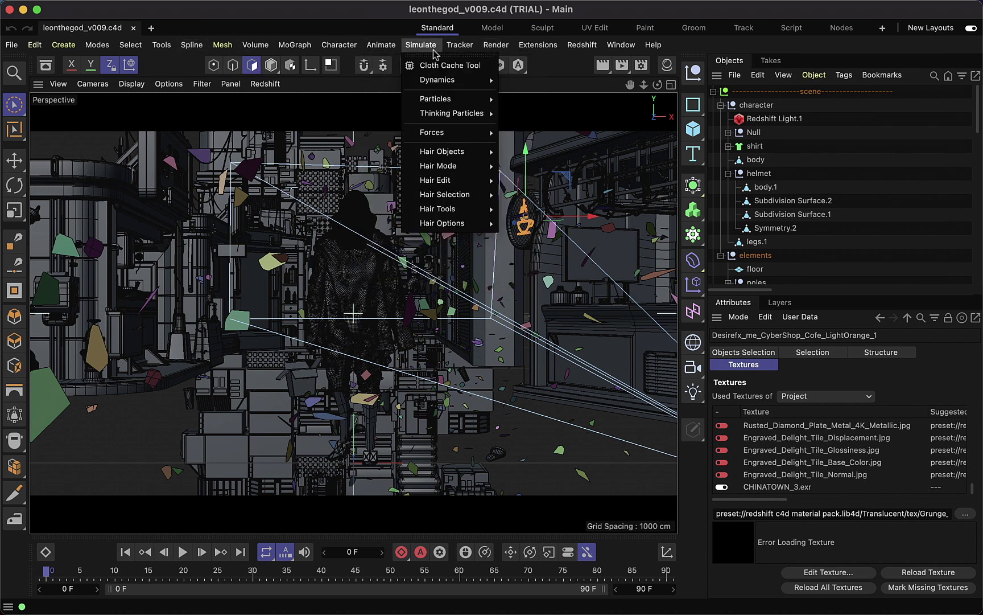
mouse_move(583, 50)
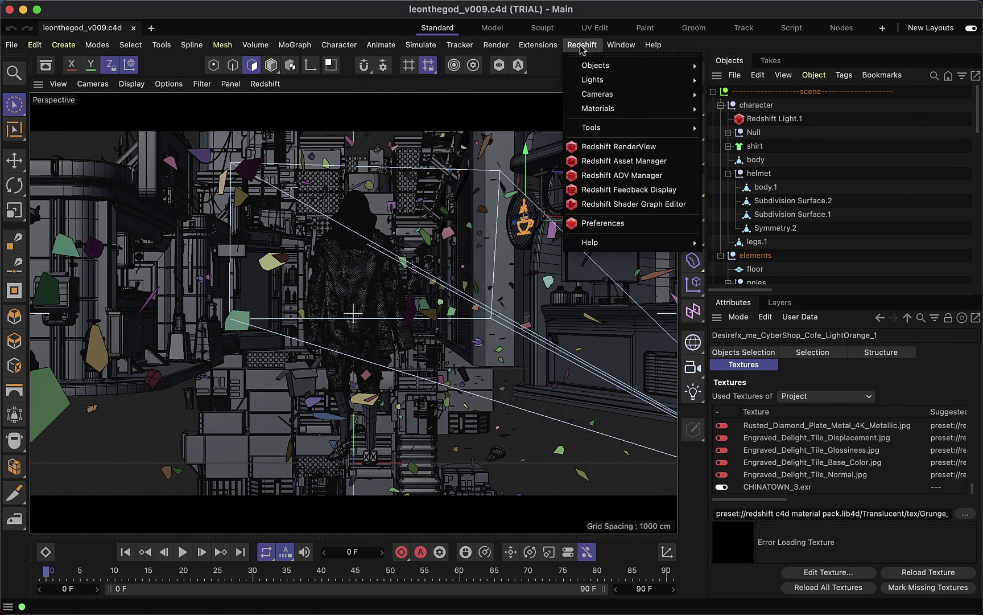
mouse_move(405, 50)
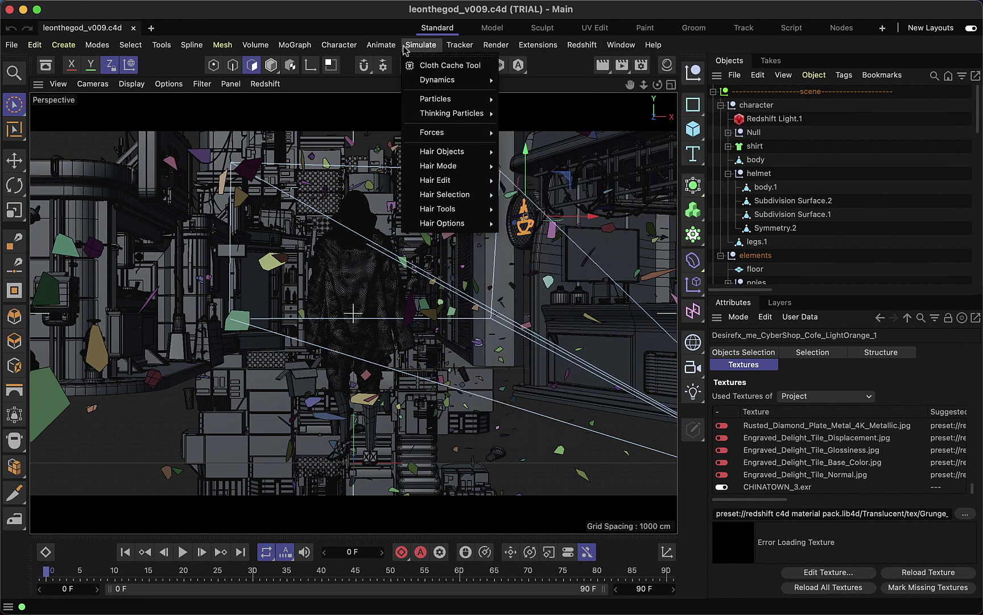
mouse_move(153, 46)
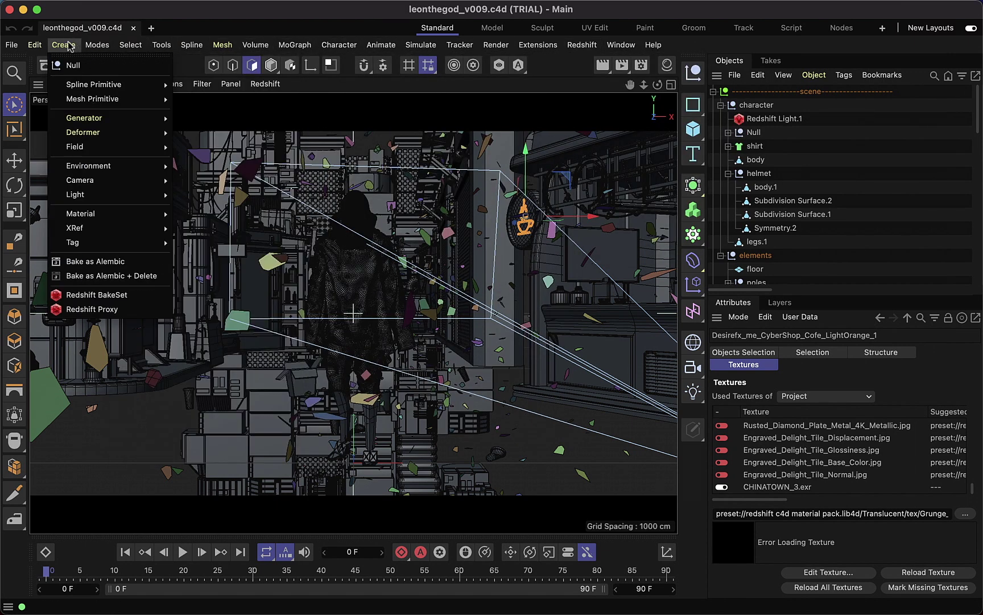
mouse_move(496, 45)
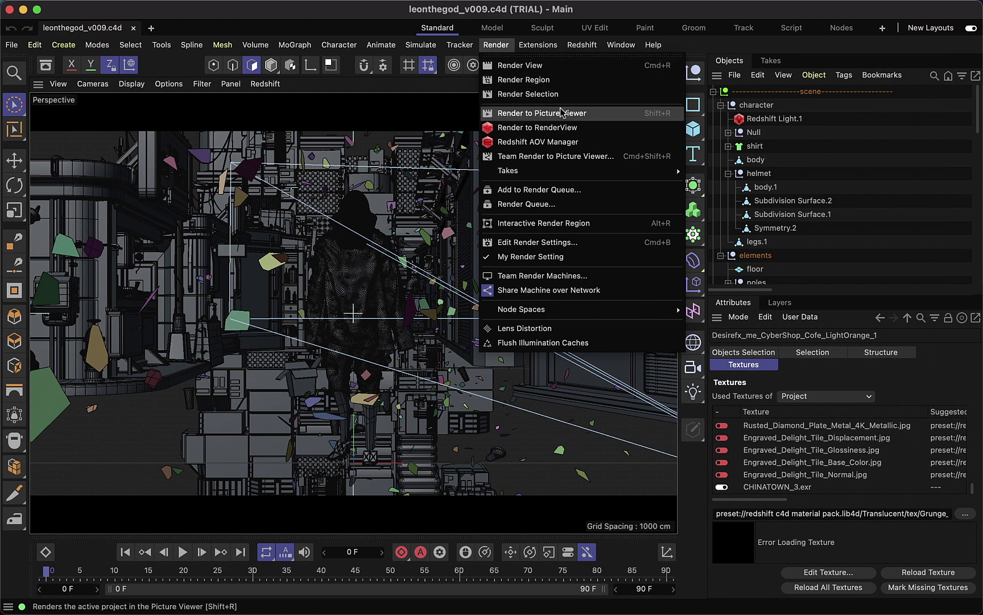
click(582, 158)
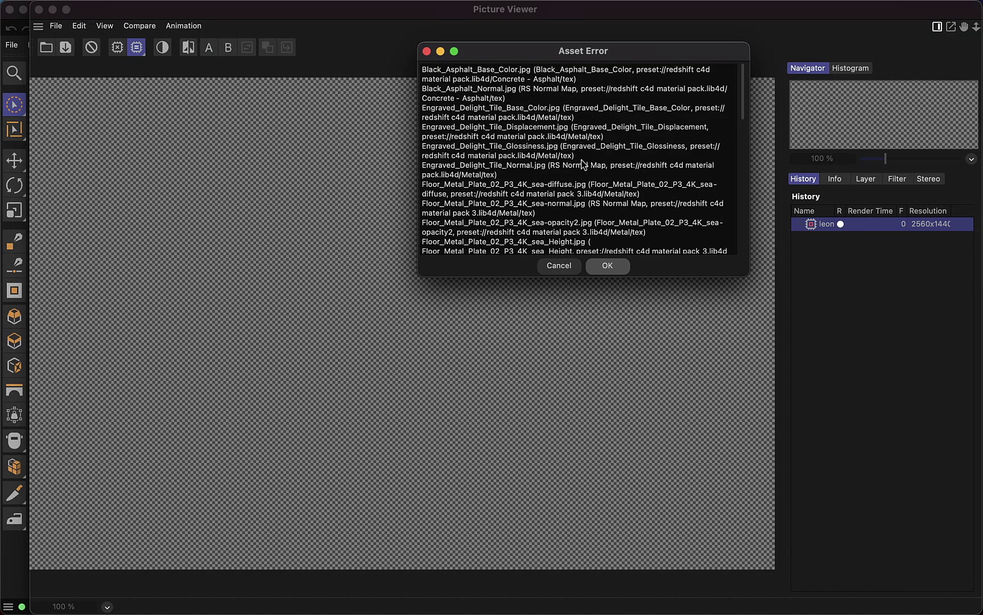
click(614, 265)
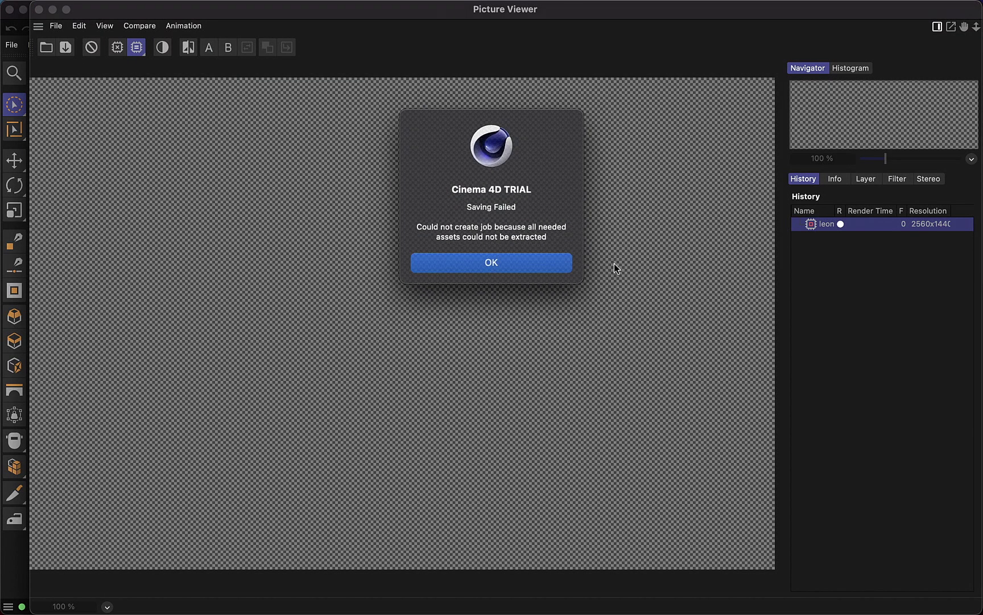
click(561, 262)
scroll(561, 262, down, 5)
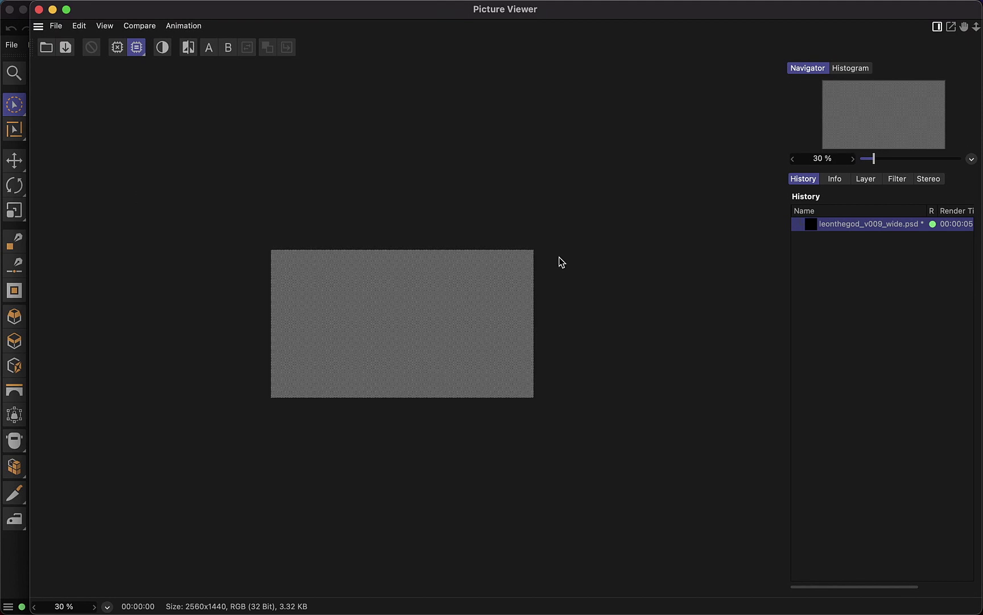
scroll(561, 262, up, 5)
scroll(561, 261, down, 5)
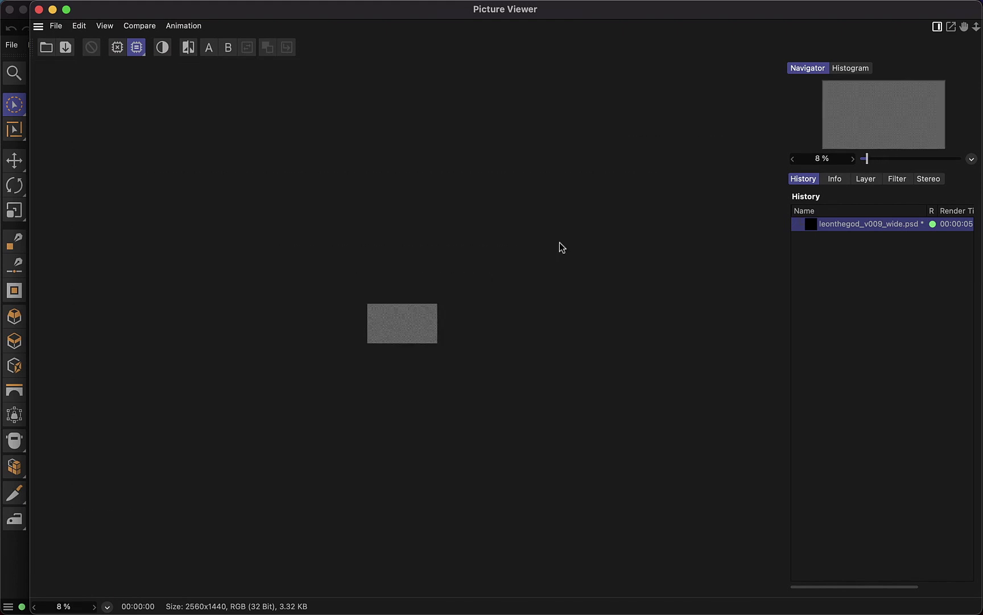
Close the Picture Viewer and open the Redshift Asset Manager.
click(66, 9)
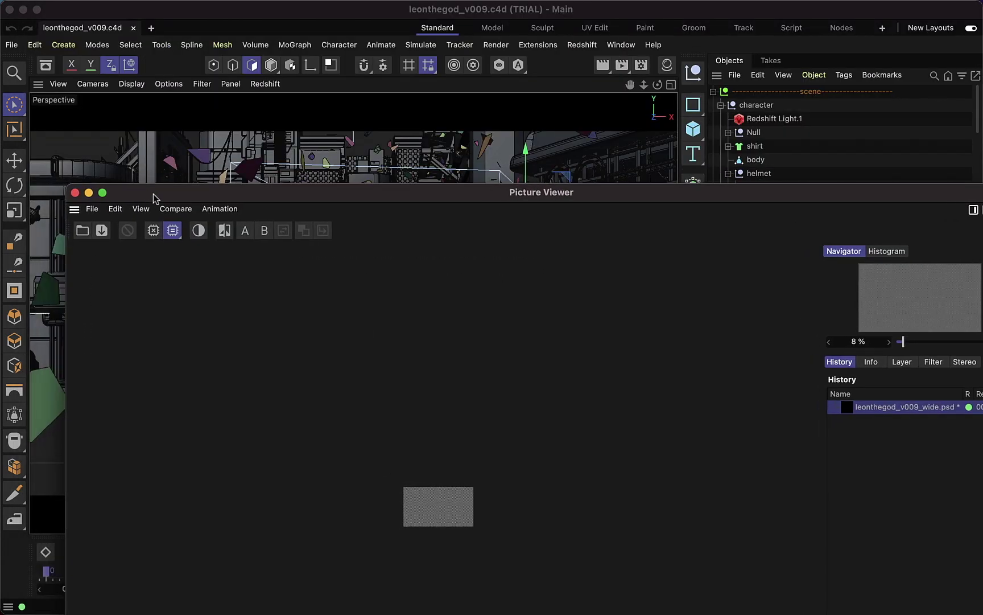
click(75, 193)
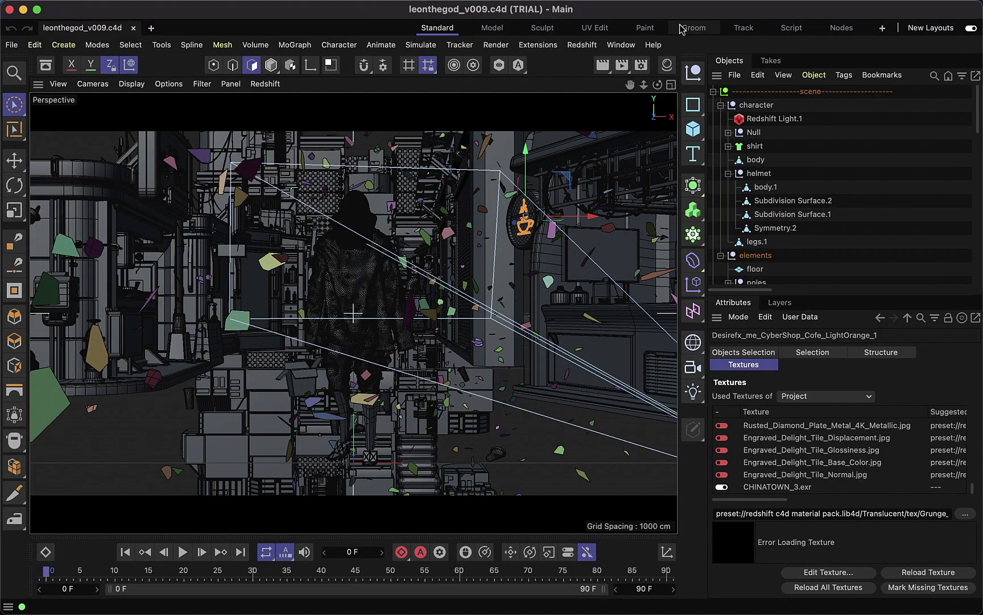
click(580, 44)
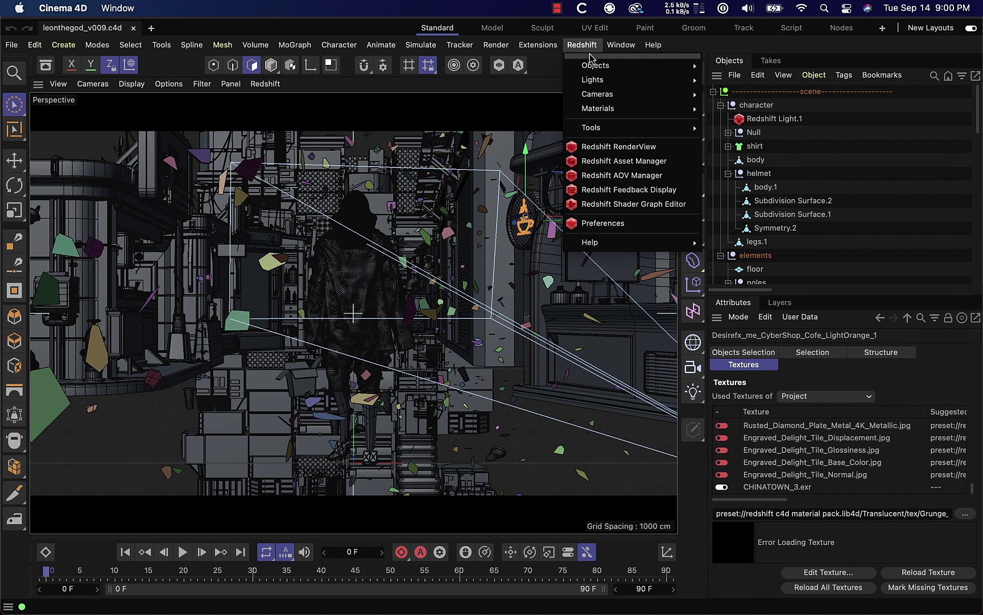
click(654, 162)
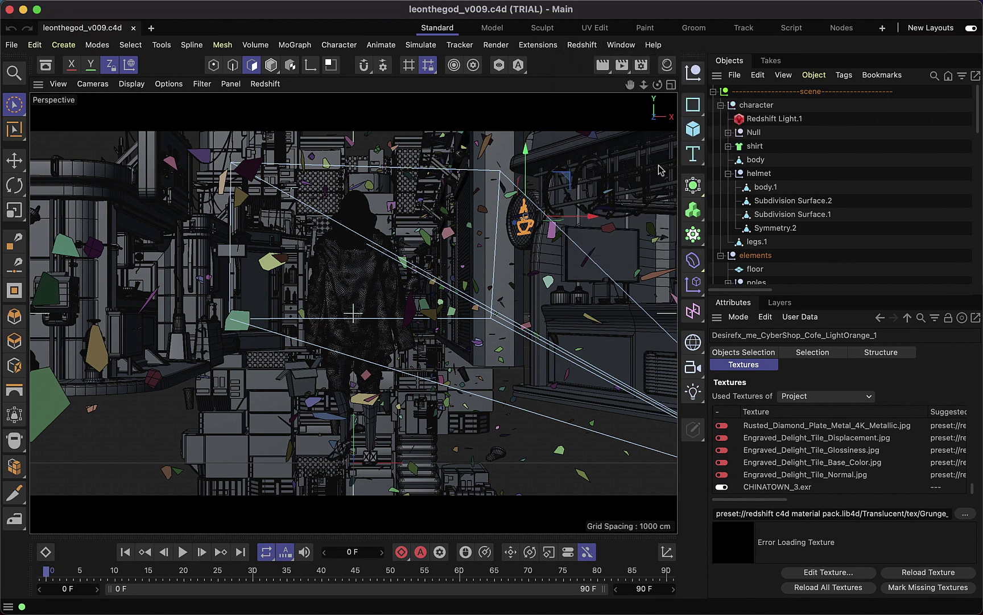
scroll(176, 206, down, 5)
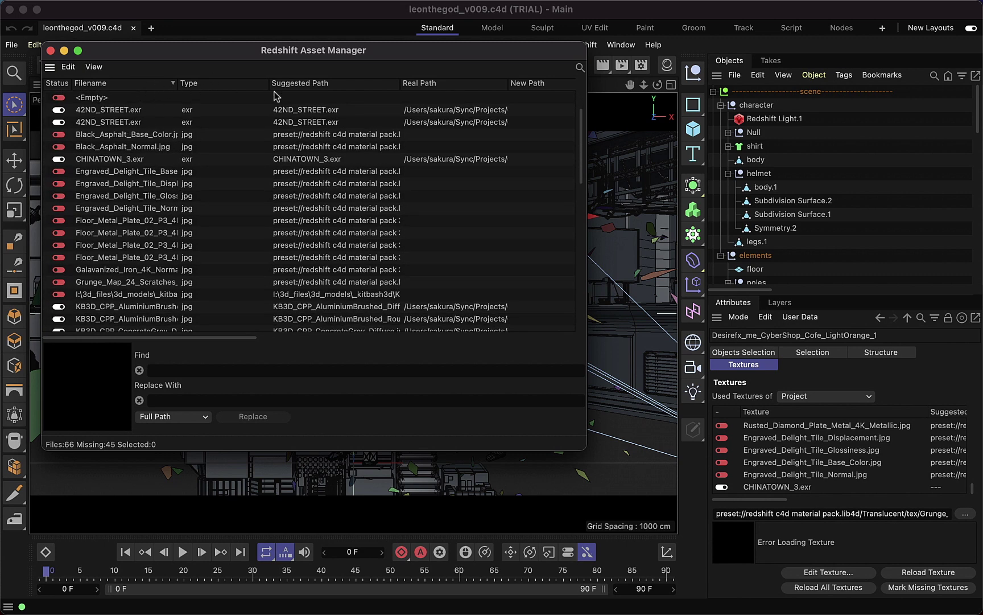
scroll(199, 120, down, 10)
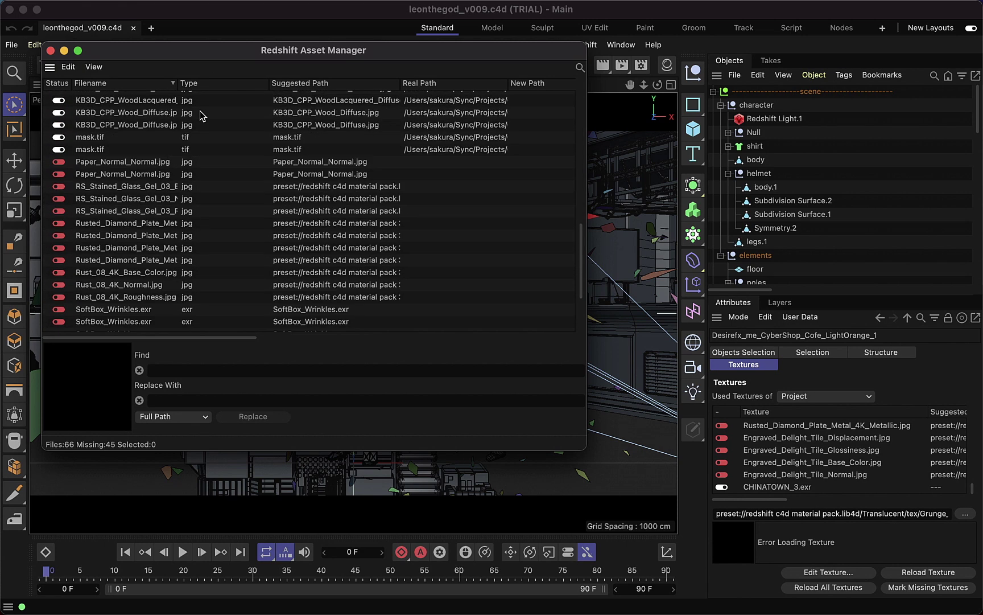
Sort by Filename, clear the 11 missing texture files to <Empty>, and restart the Team Render.
click(122, 83)
click(70, 67)
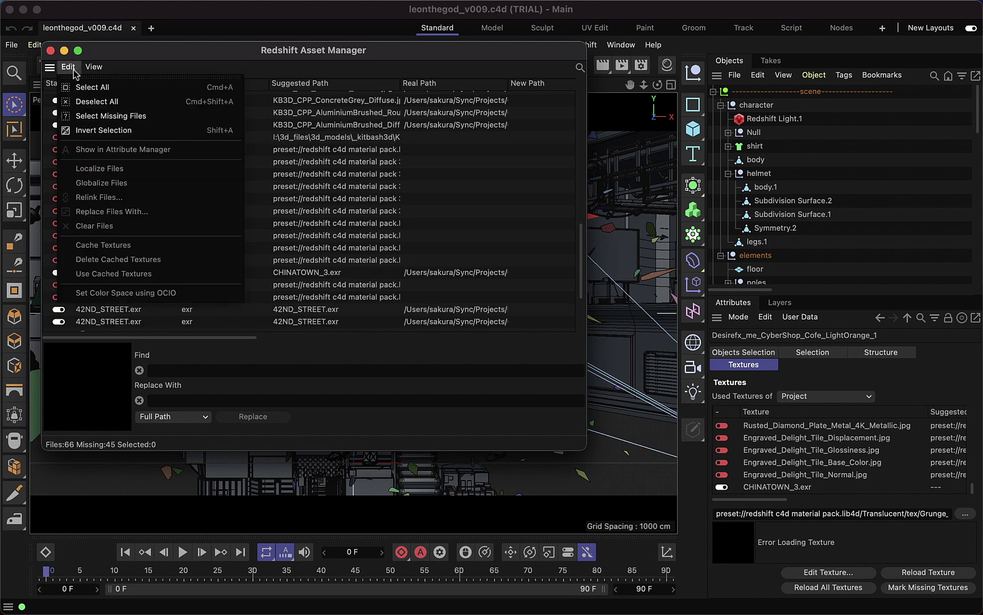
click(68, 67)
drag(119, 260, 136, 144)
right_click(141, 145)
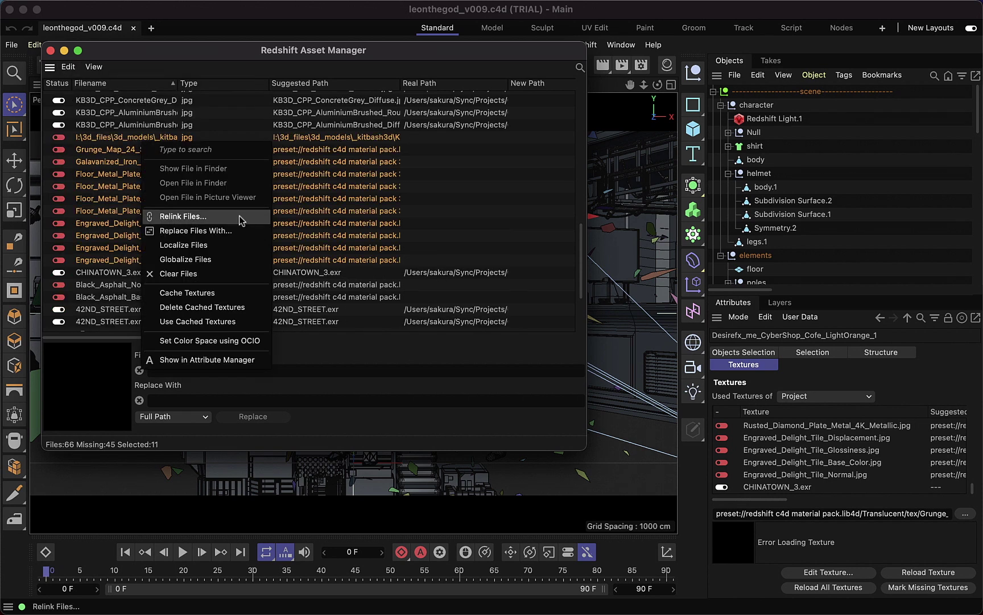
click(194, 273)
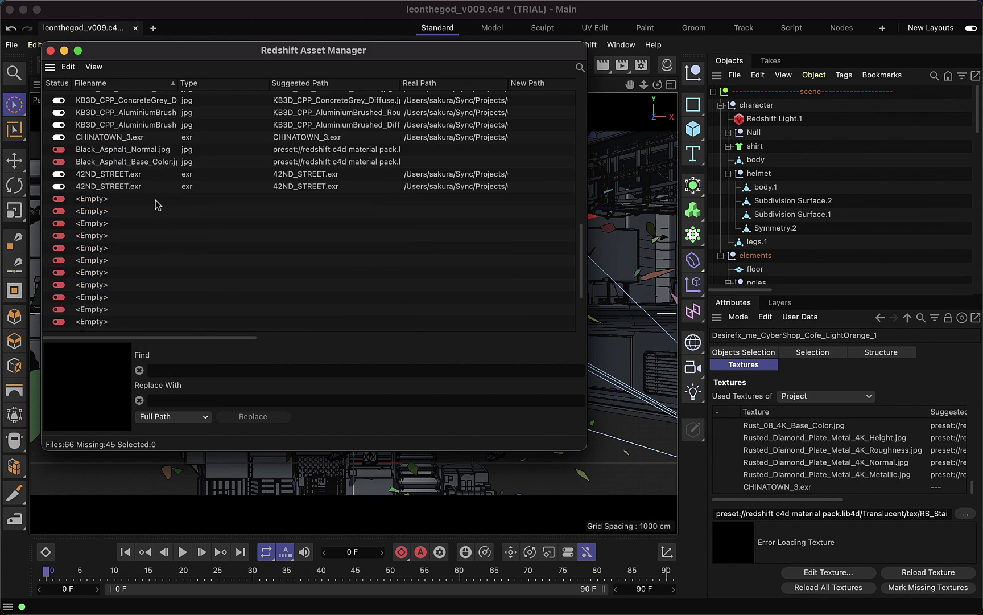
key(shift+r)
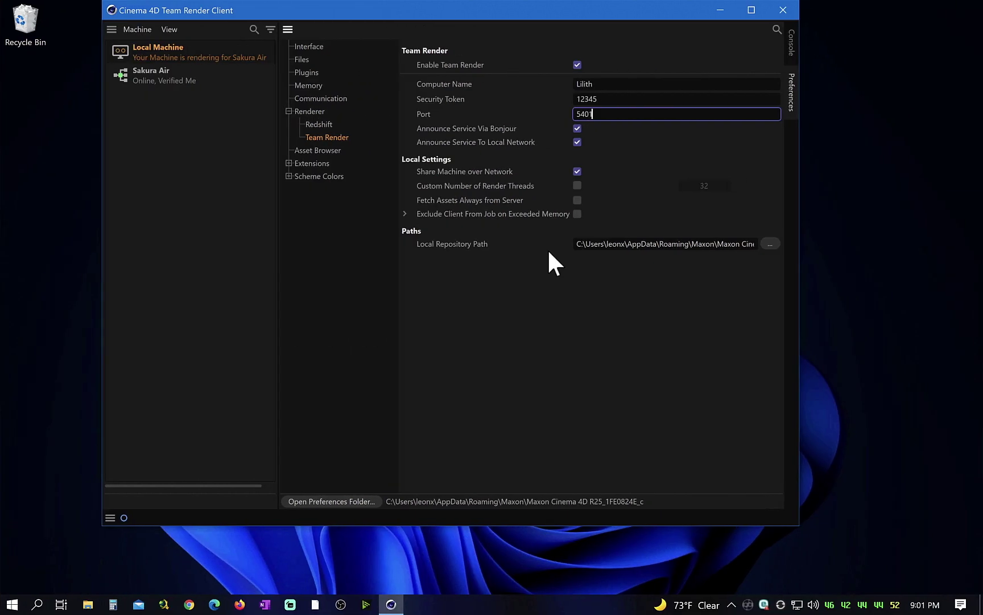
Show the Team Render Client's Console log for the incoming job in an enlarged window.
click(793, 48)
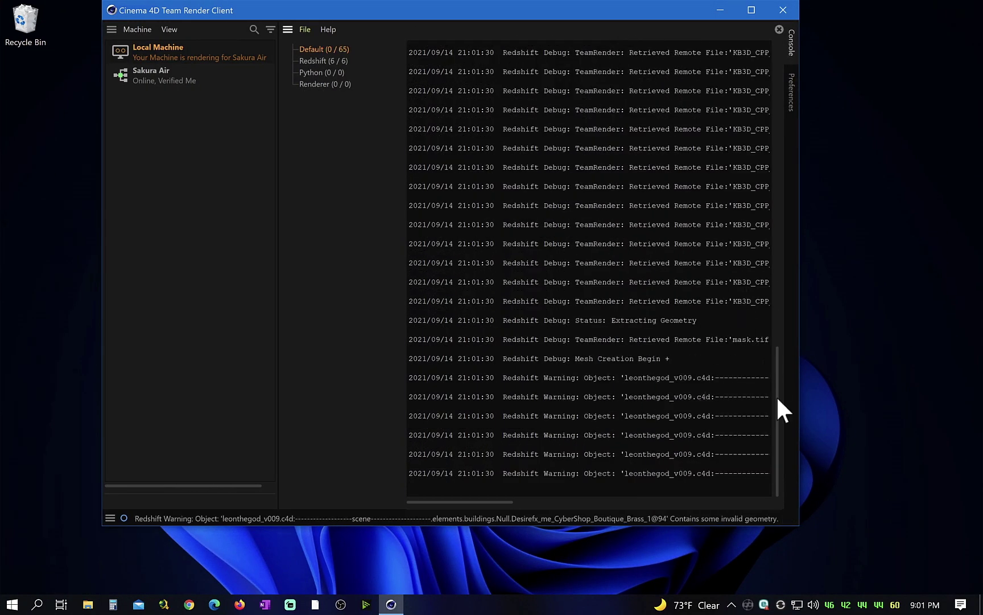
drag(797, 528, 974, 586)
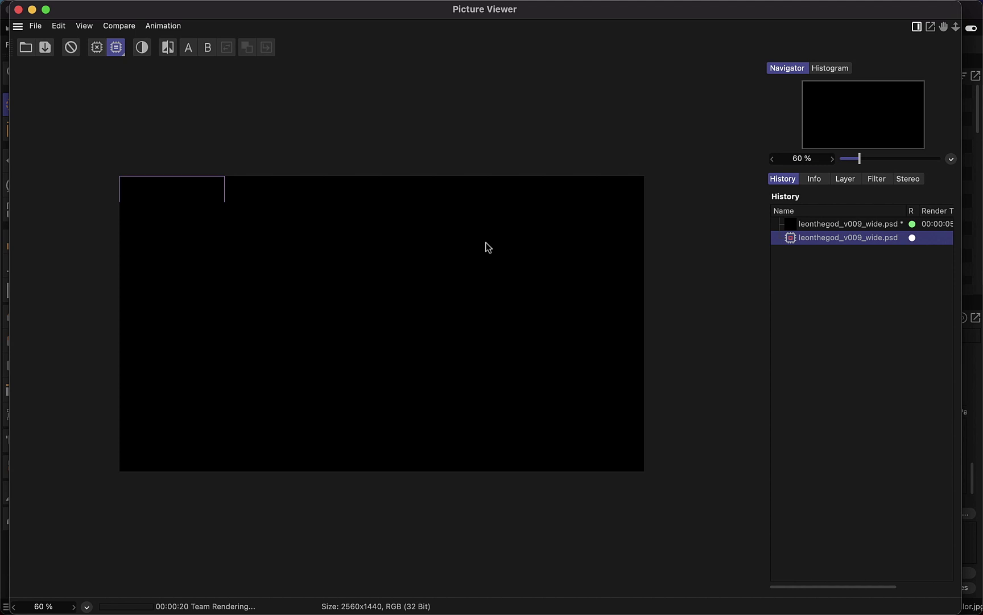
Set the Picture Viewer to Fit to Screen, widen it, and let the render finish in 1:58.
click(86, 607)
click(125, 455)
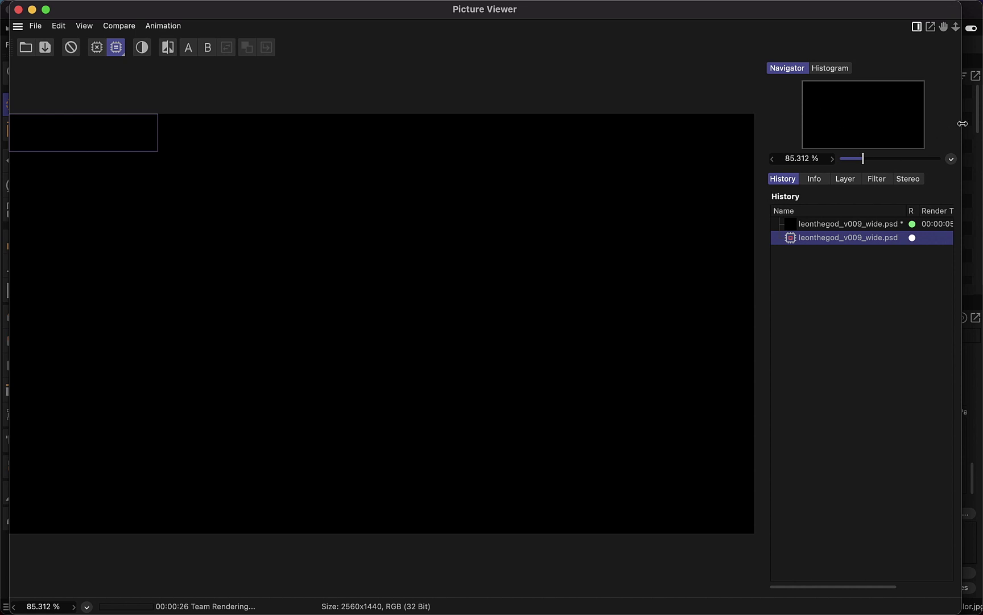
drag(962, 123, 980, 118)
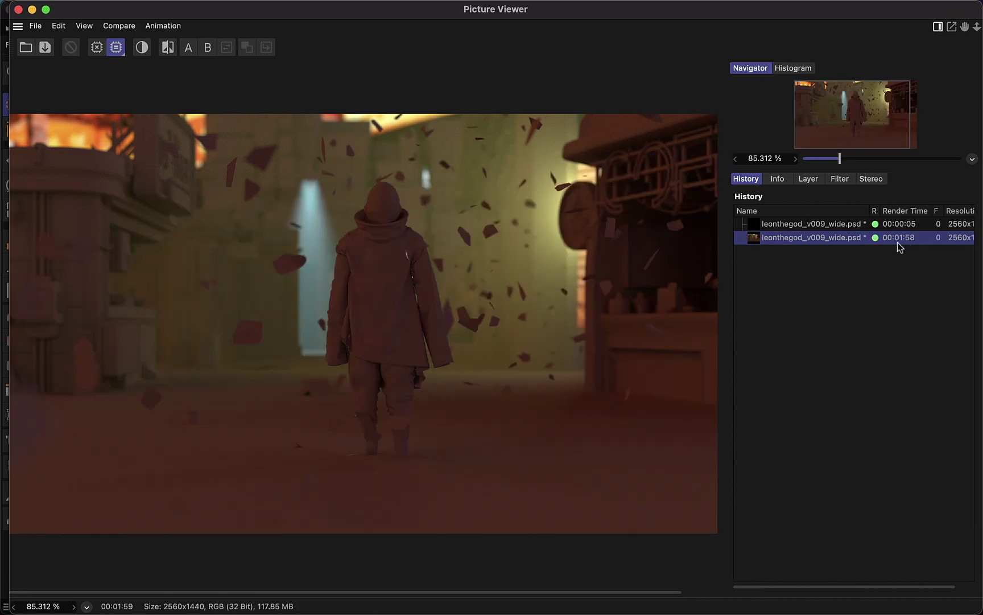
drag(449, 23, 461, 112)
Render the alley scene on the local machine only via Render to Picture Viewer, finishing in 6:04.
click(495, 46)
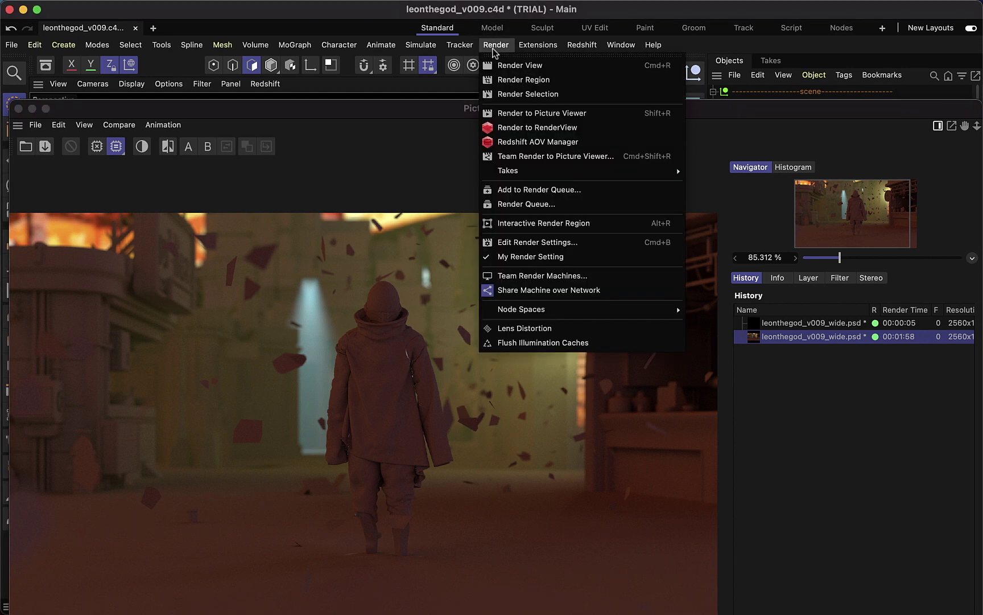
click(555, 114)
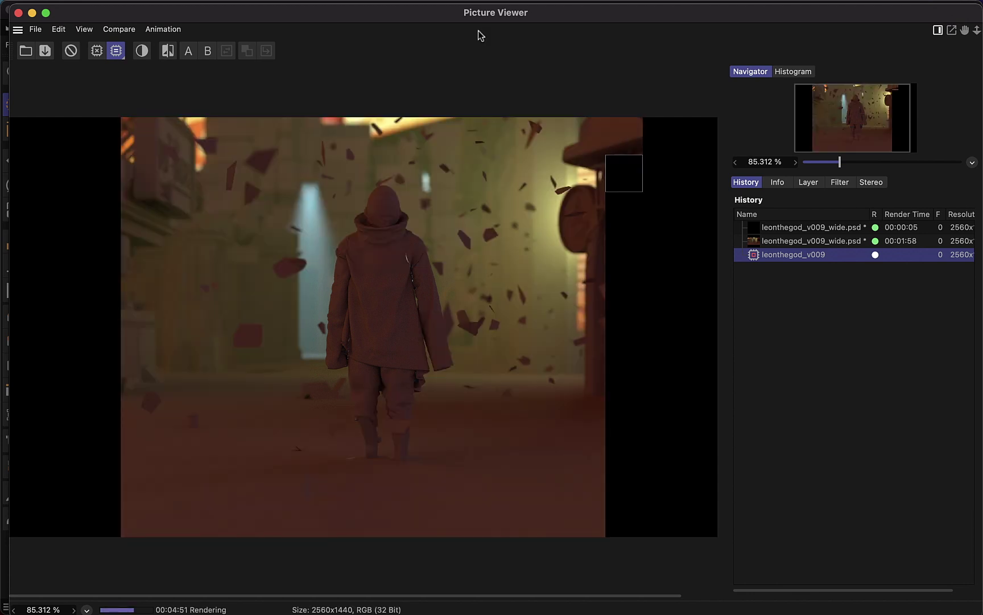
click(558, 9)
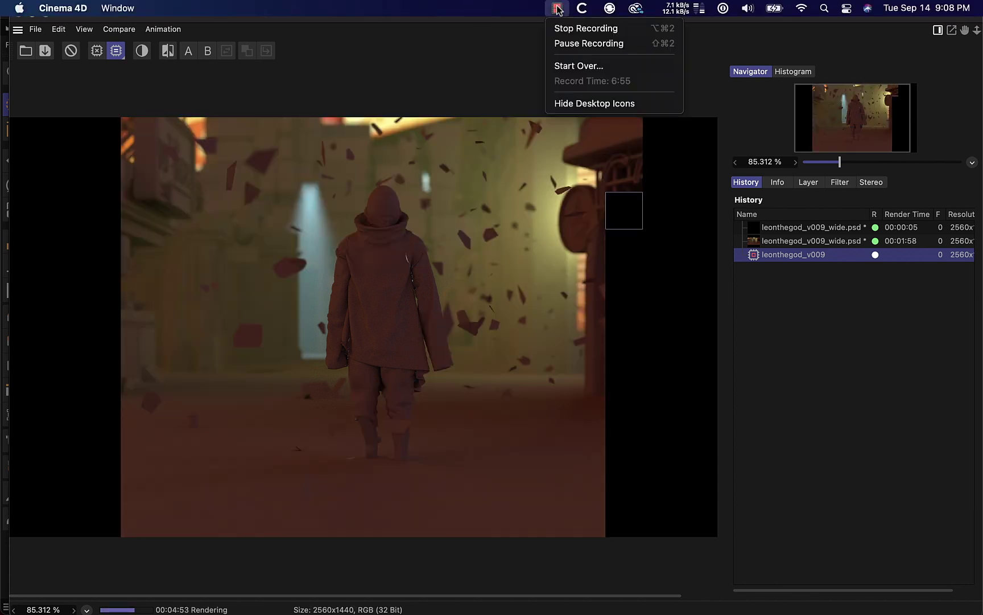
click(572, 45)
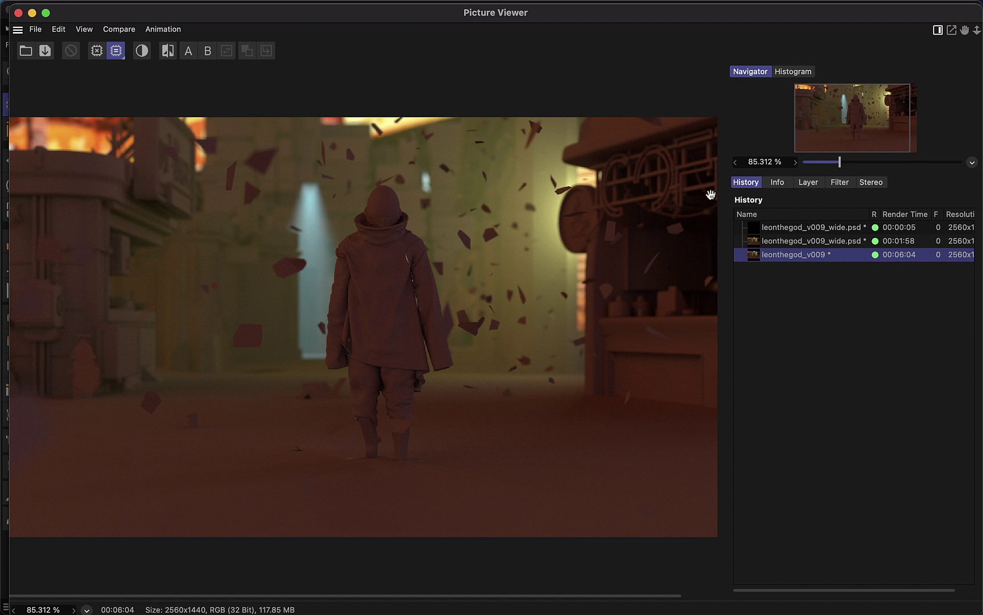
mouse_move(581, 21)
click(557, 8)
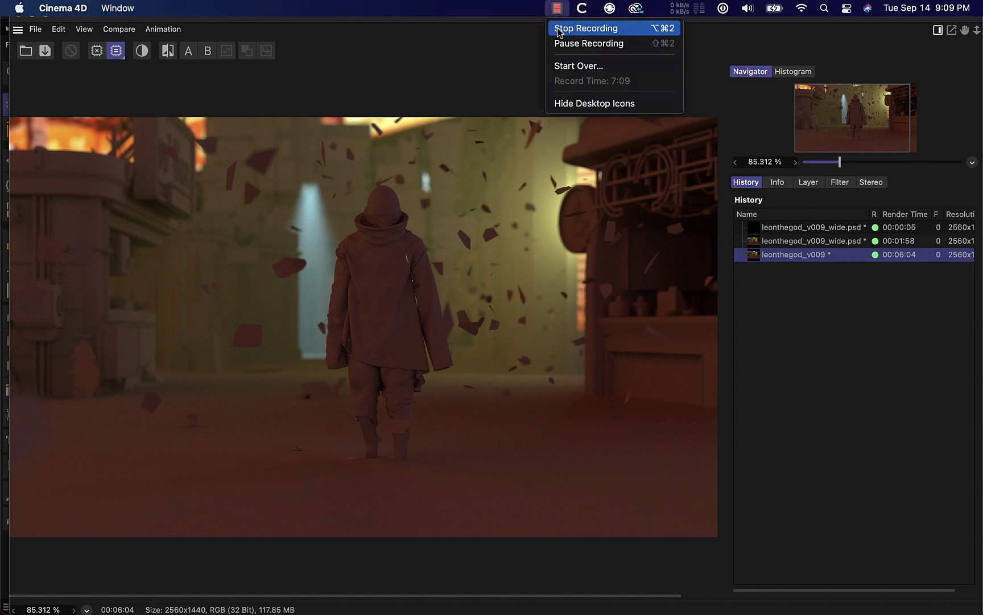
Tick Local Machine in the Team Render Machines window and minimise the Picture Viewer.
click(571, 43)
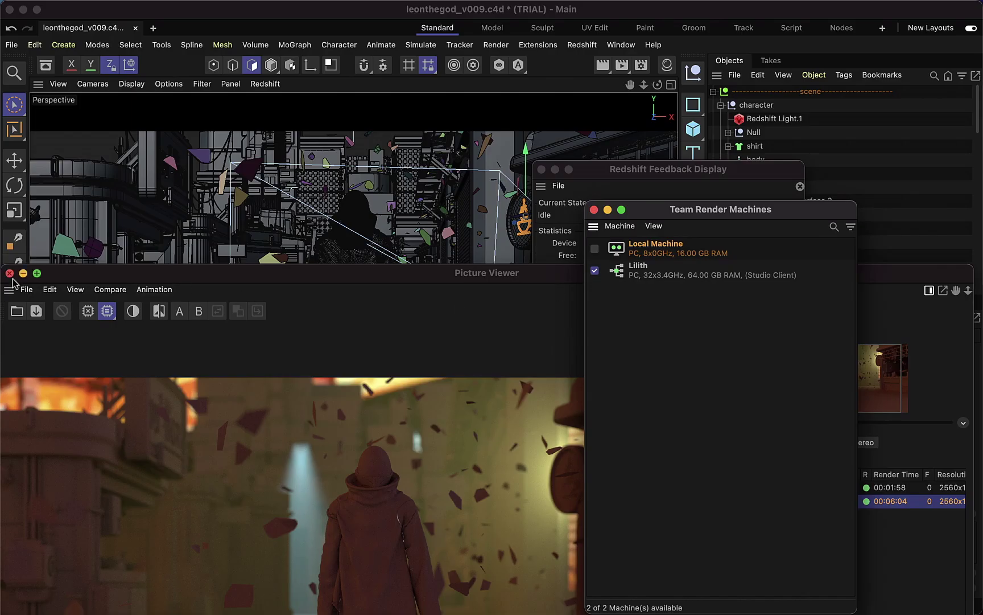
click(17, 280)
click(23, 274)
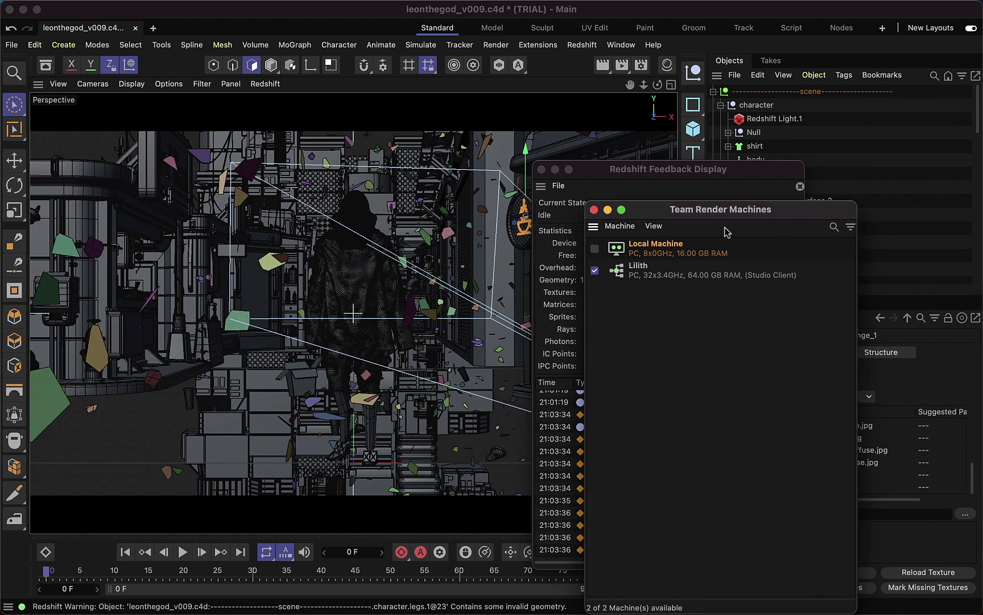
drag(671, 214, 465, 137)
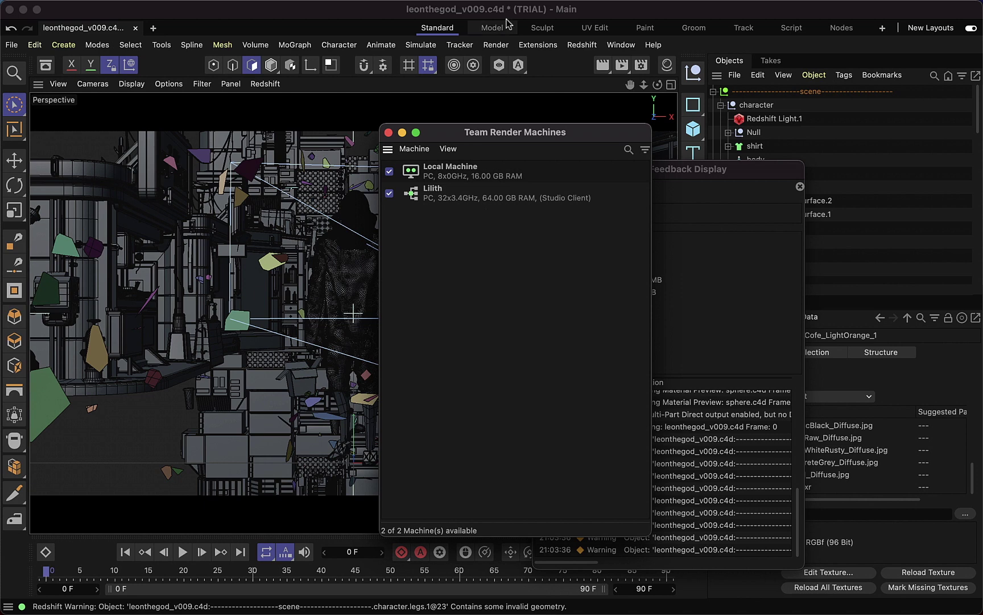
Team Render the scene to the Picture Viewer without overwriting the file, finishing in 1:49.
click(494, 46)
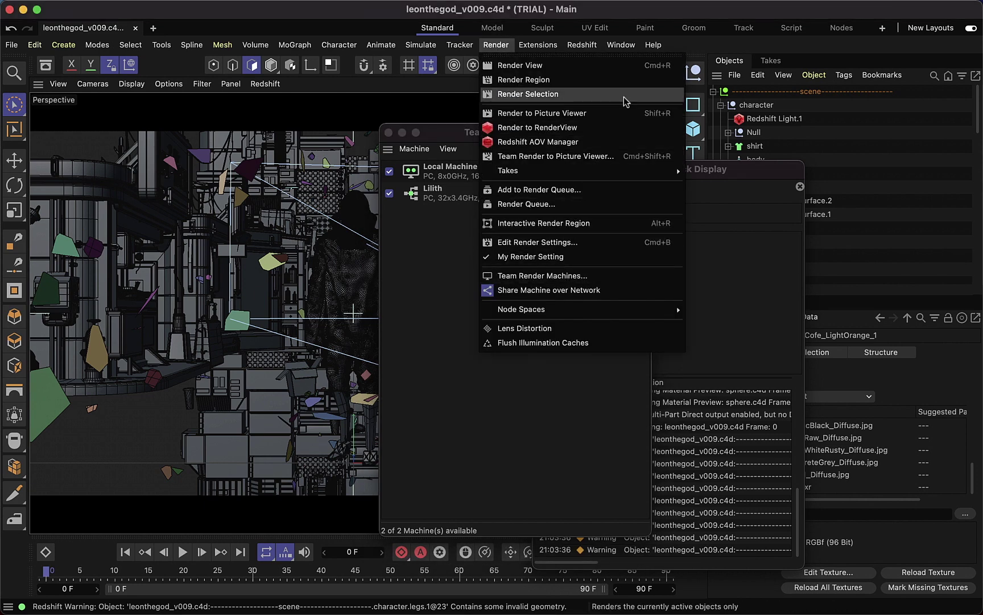
click(610, 157)
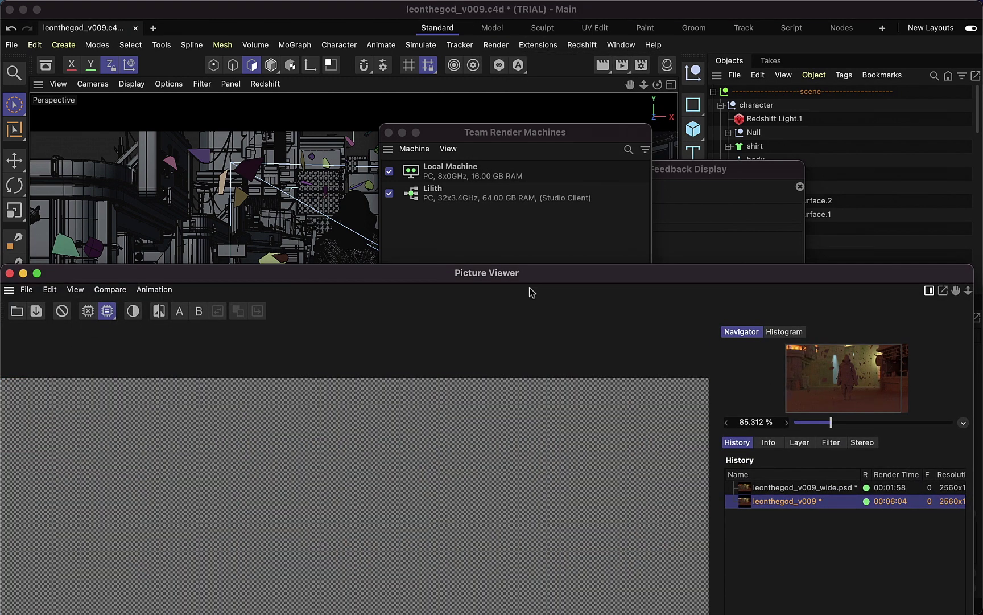
click(515, 306)
drag(490, 275, 501, 22)
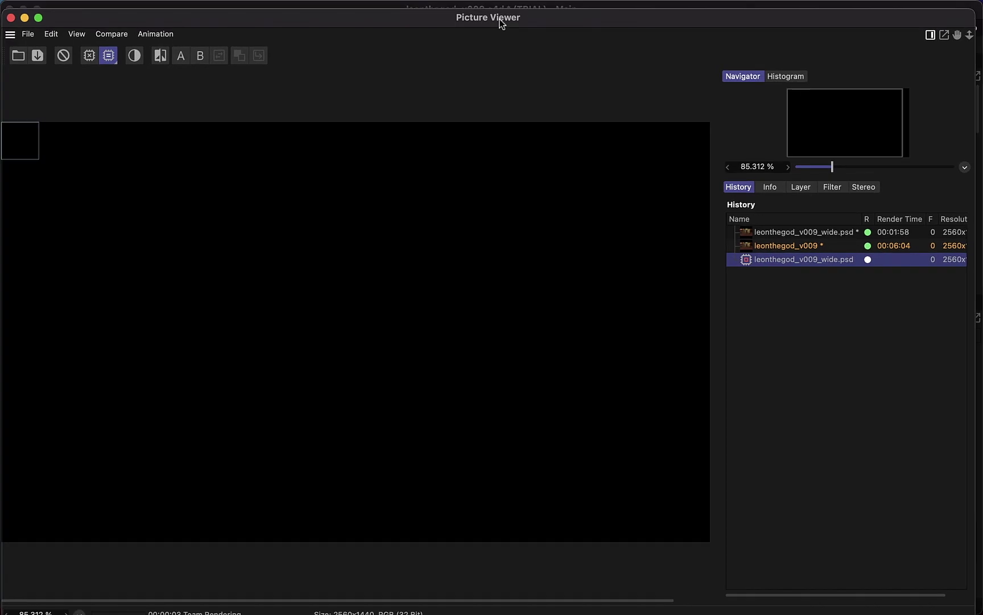
drag(501, 23, 499, 16)
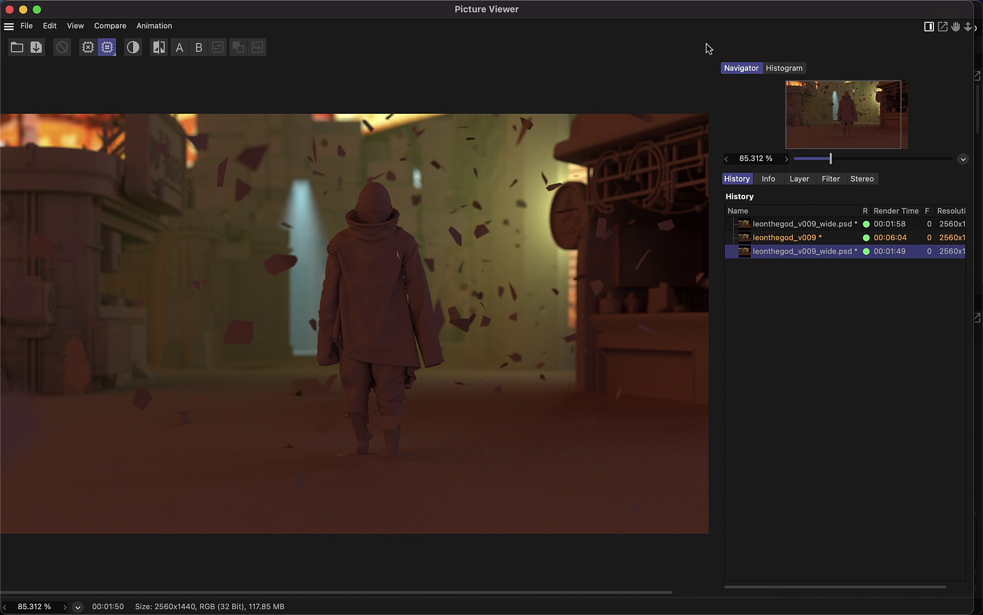
mouse_move(631, 3)
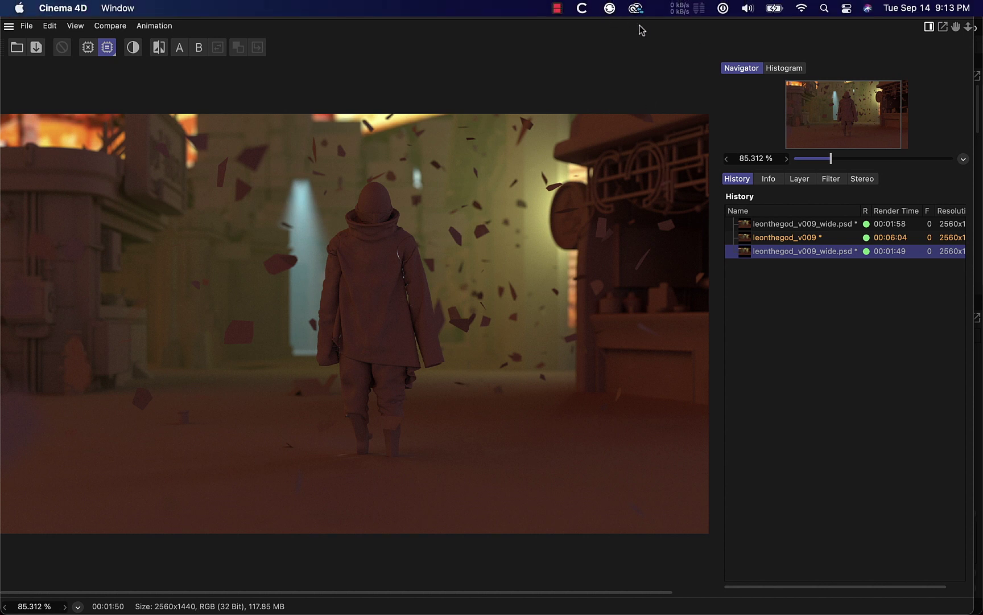